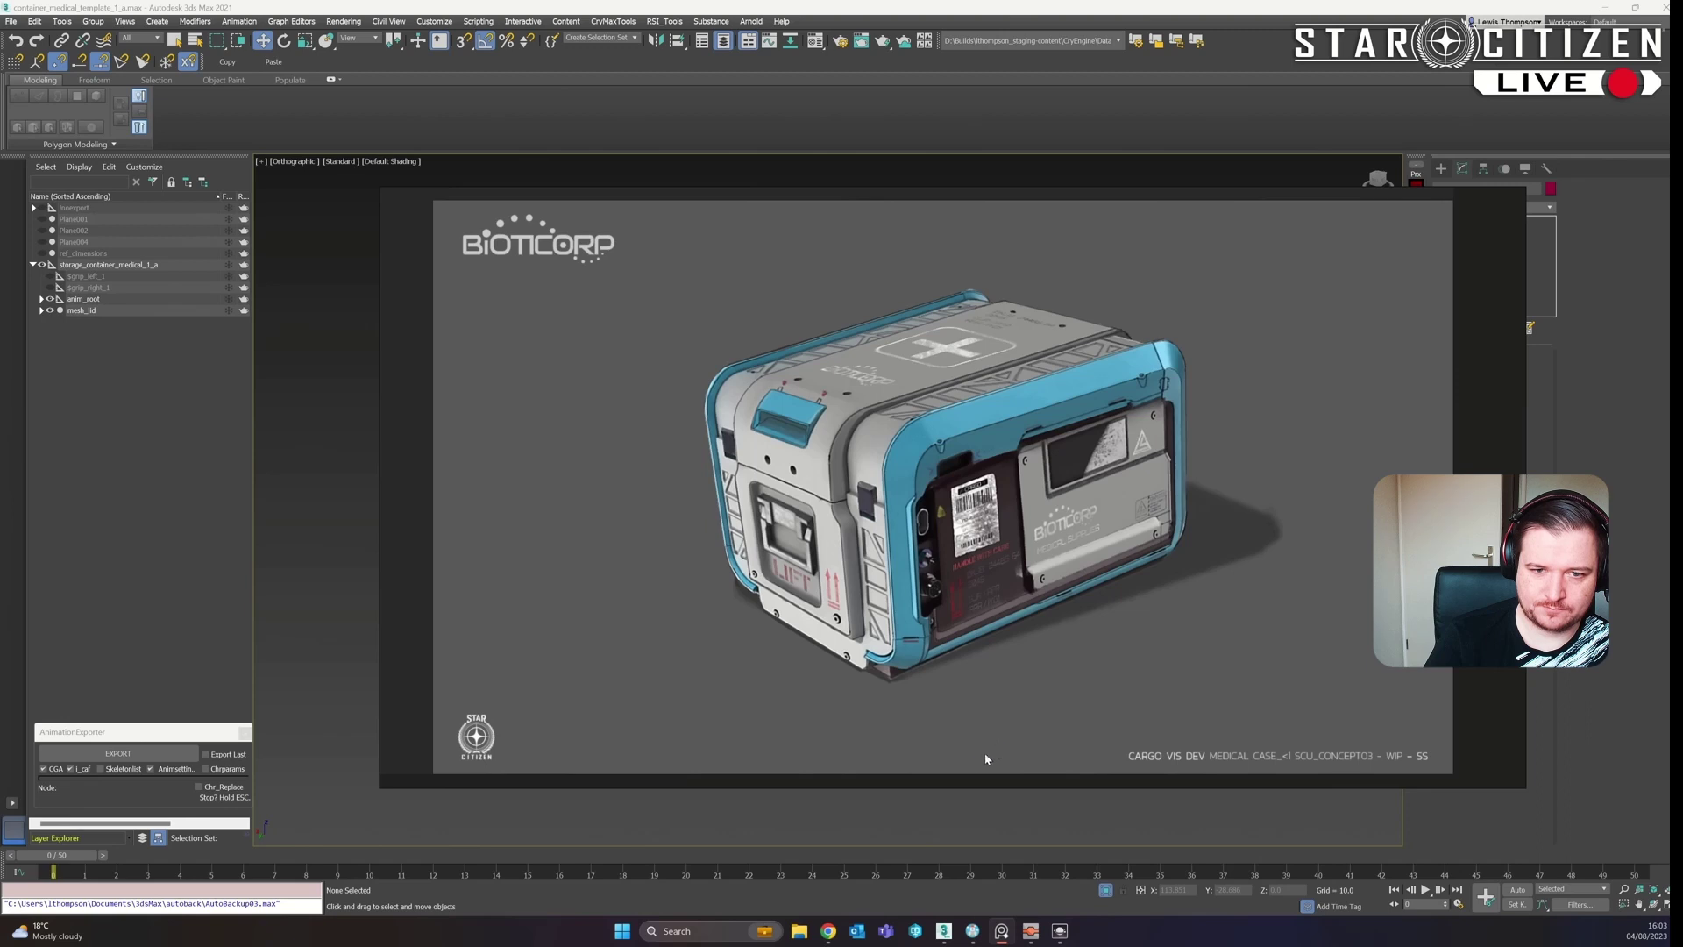
Select the storage container's box mesh and move the Bioticorp concept image off the modelling screen
{"action": "left_click", "coordinate": [866, 811]}
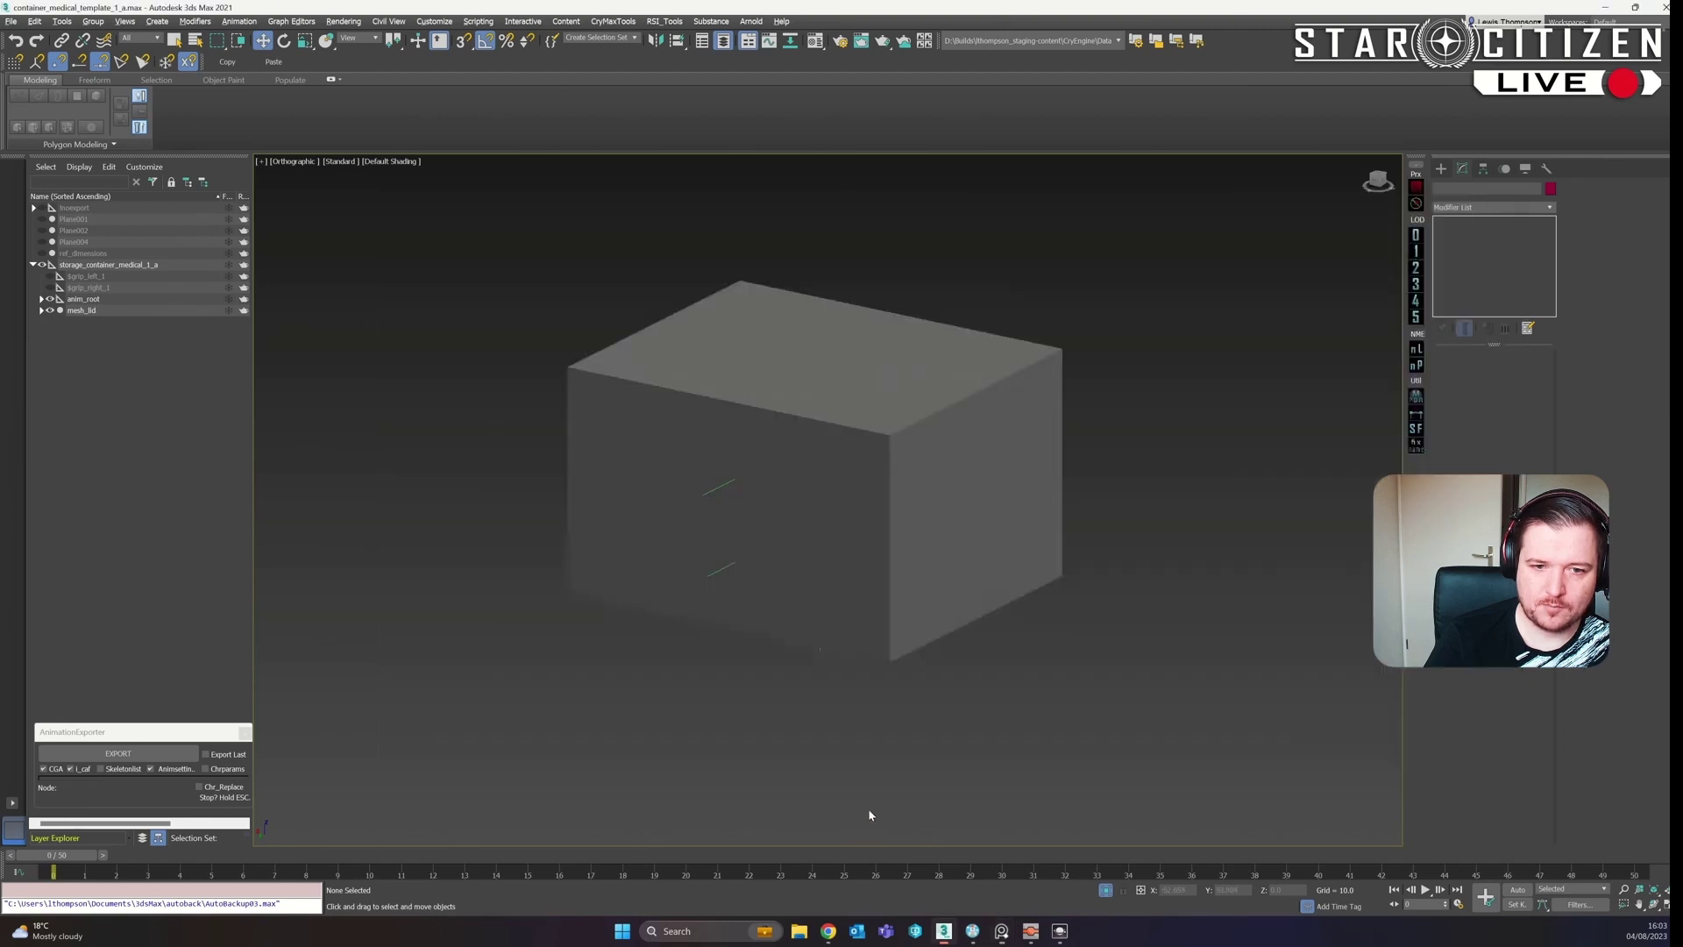
{"action": "left_click", "coordinate": [911, 568]}
{"action": "middle_click_drag", "start_coordinate": [1126, 604], "coordinate": [1068, 630], "text": "alt"}
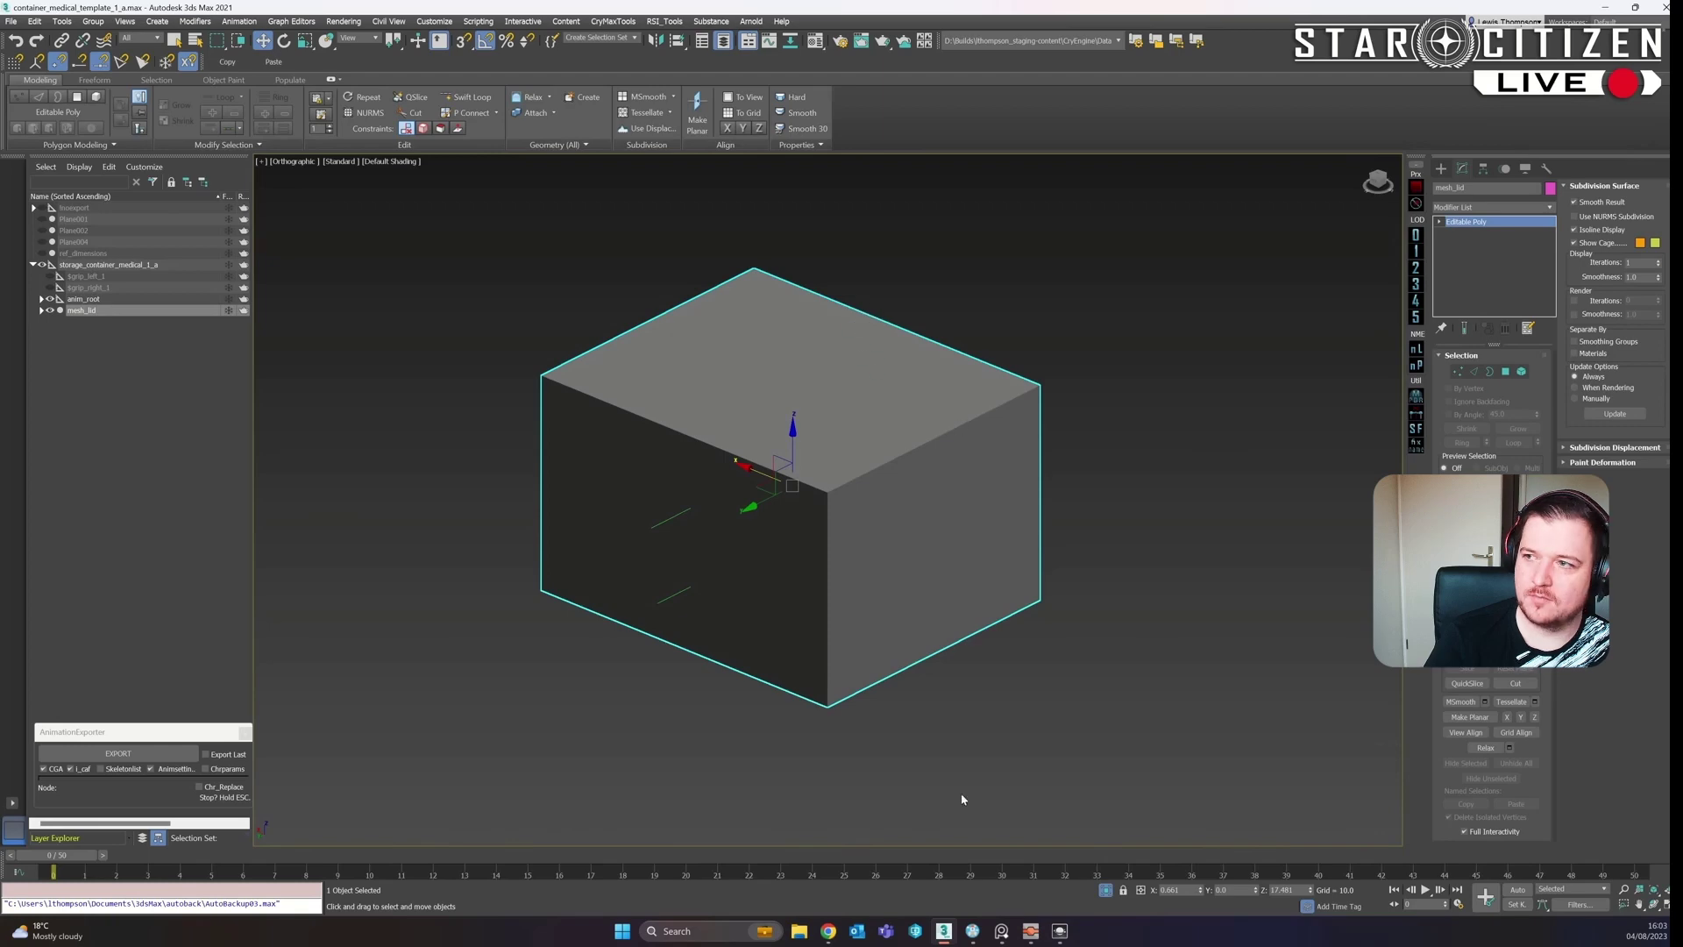
{"action": "left_click", "coordinate": [1003, 932]}
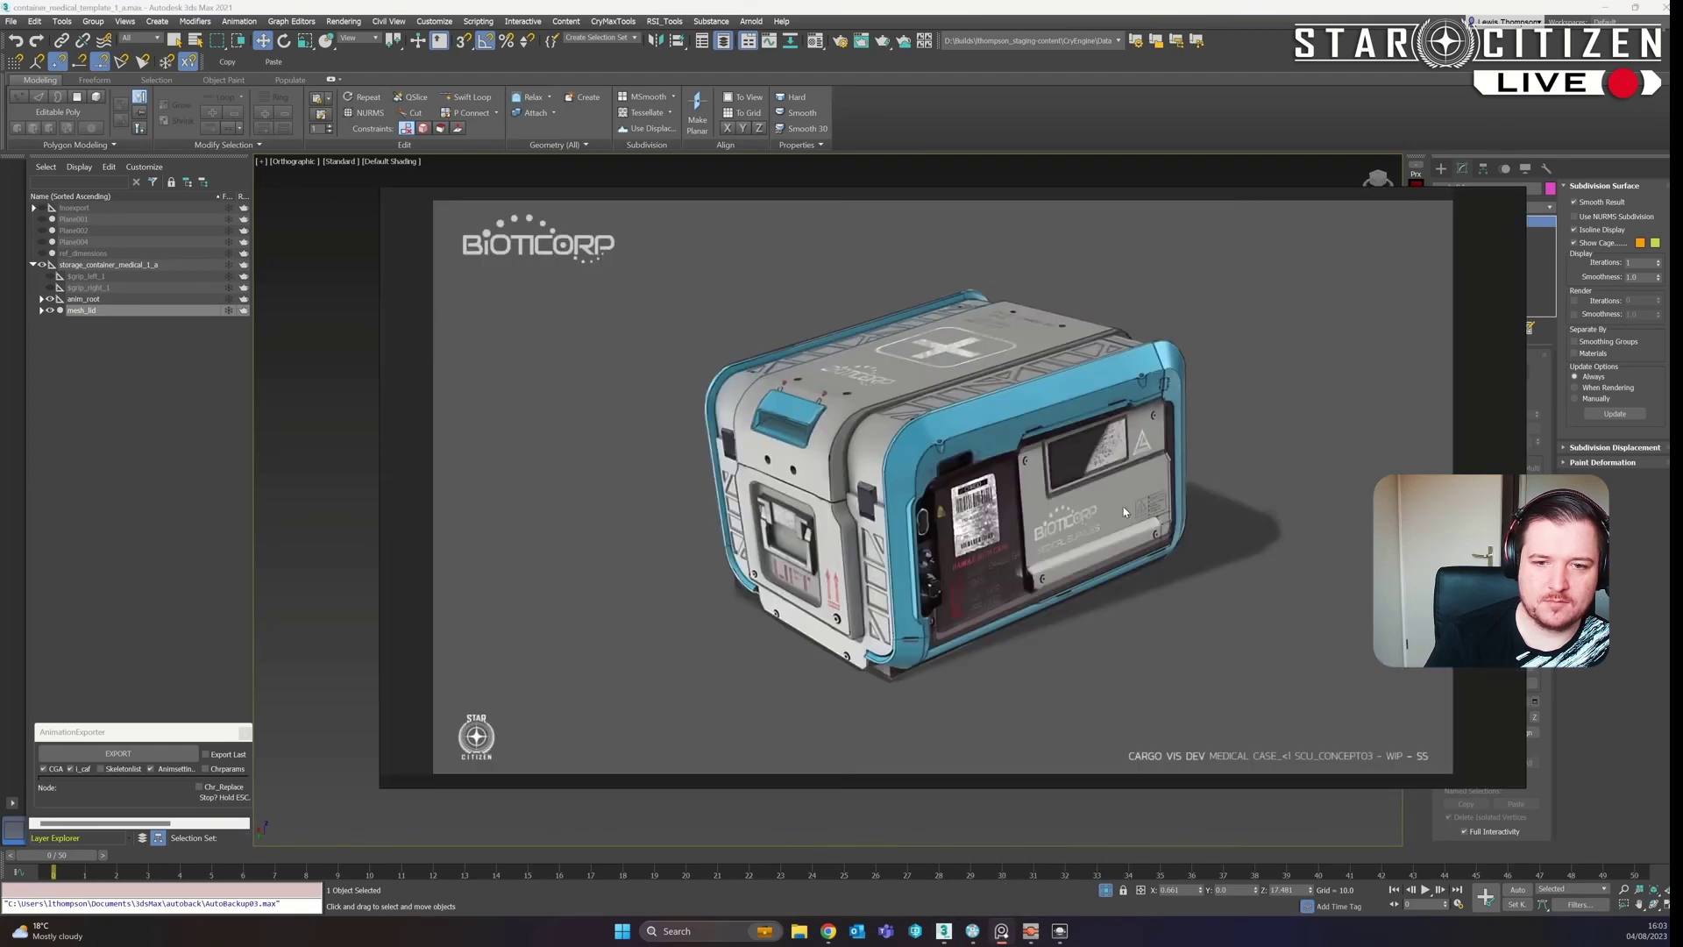
{"action": "right_click_drag", "start_coordinate": [908, 529], "coordinate": [0, 577]}
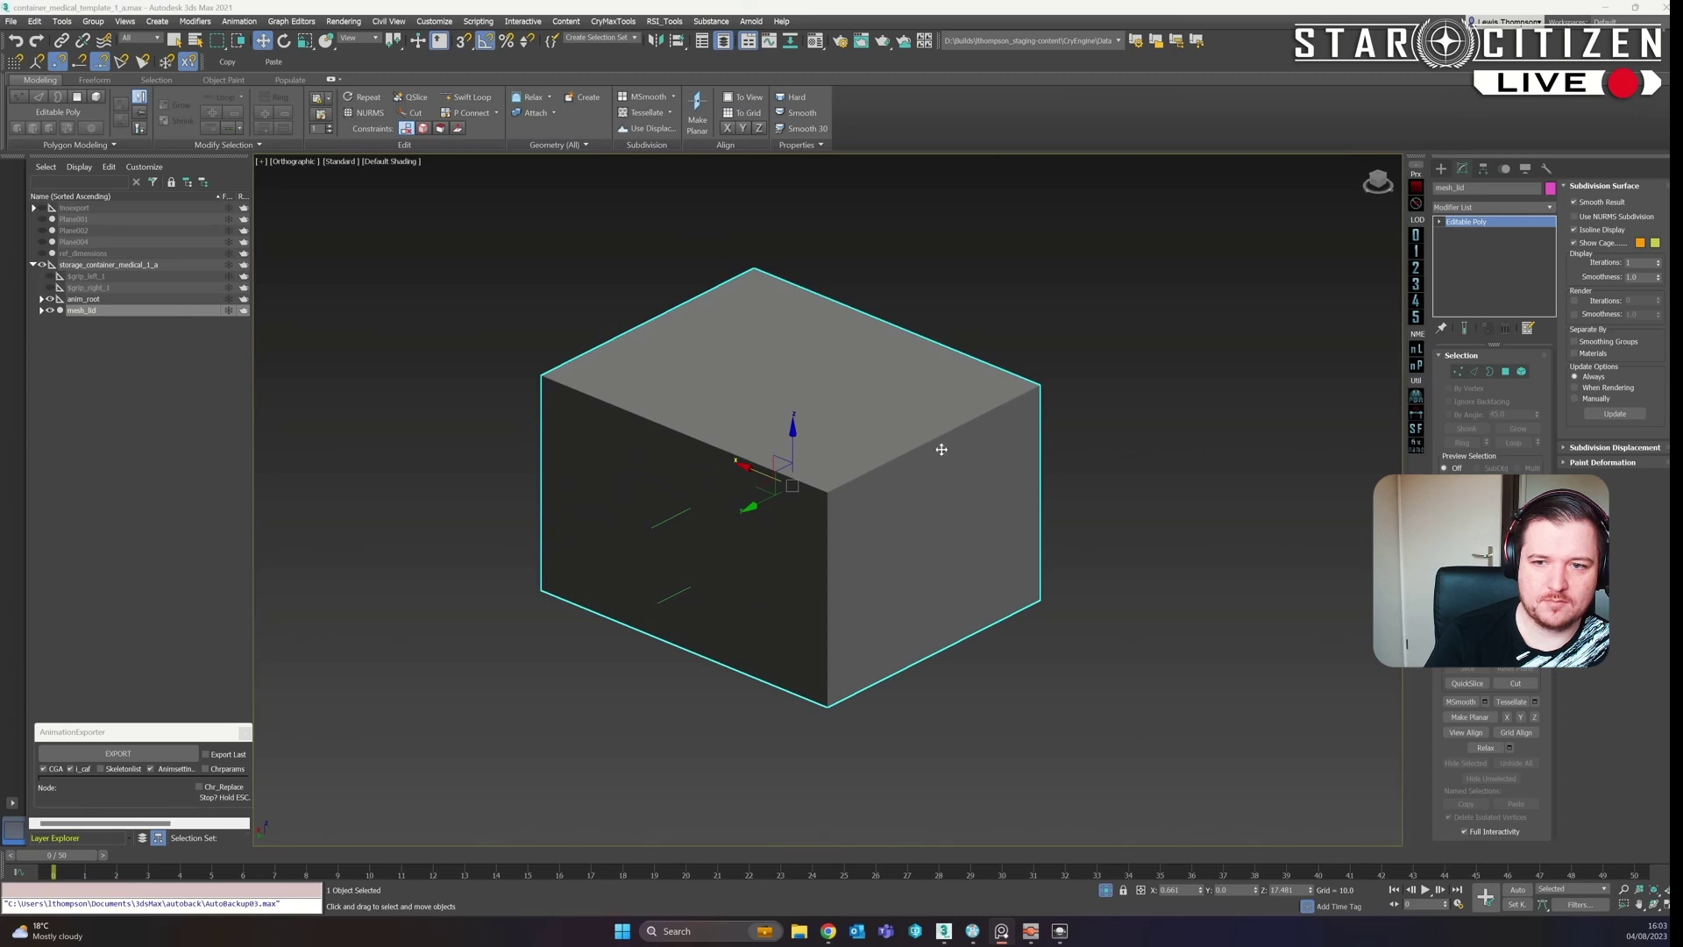
Select the box's long parallel edges at edge level
{"action": "middle_click_drag", "start_coordinate": [939, 447], "coordinate": [984, 492], "text": "alt"}
{"action": "key", "text": "2"}
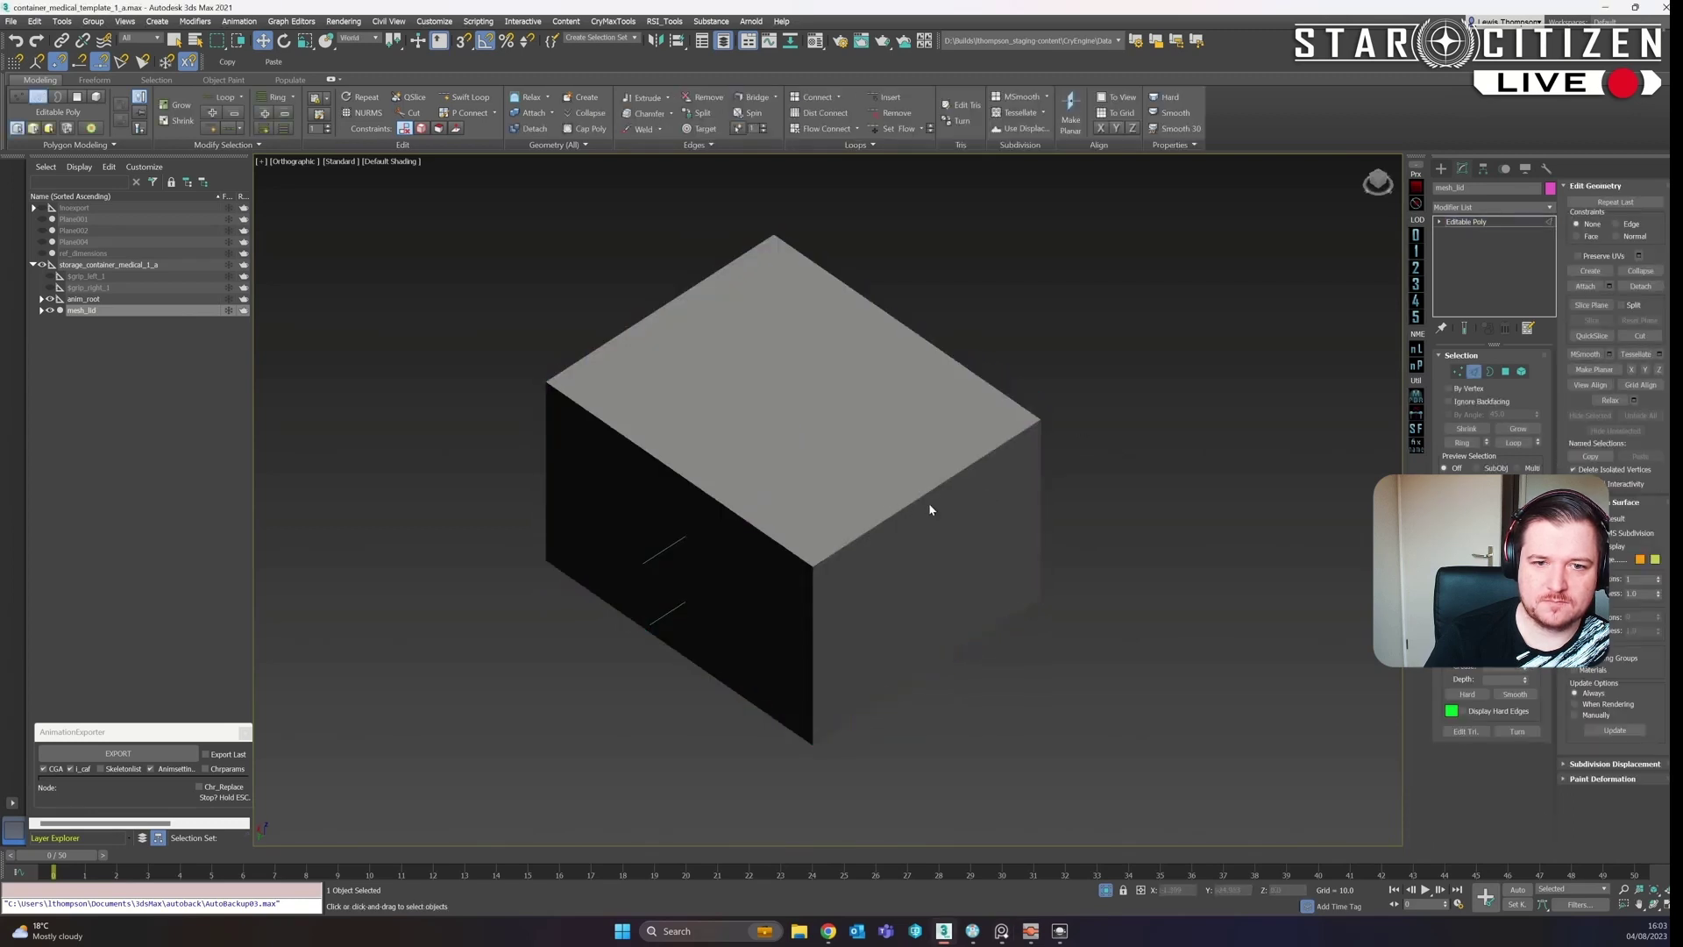
{"action": "middle_click_drag", "start_coordinate": [871, 526], "coordinate": [761, 459], "text": "alt"}
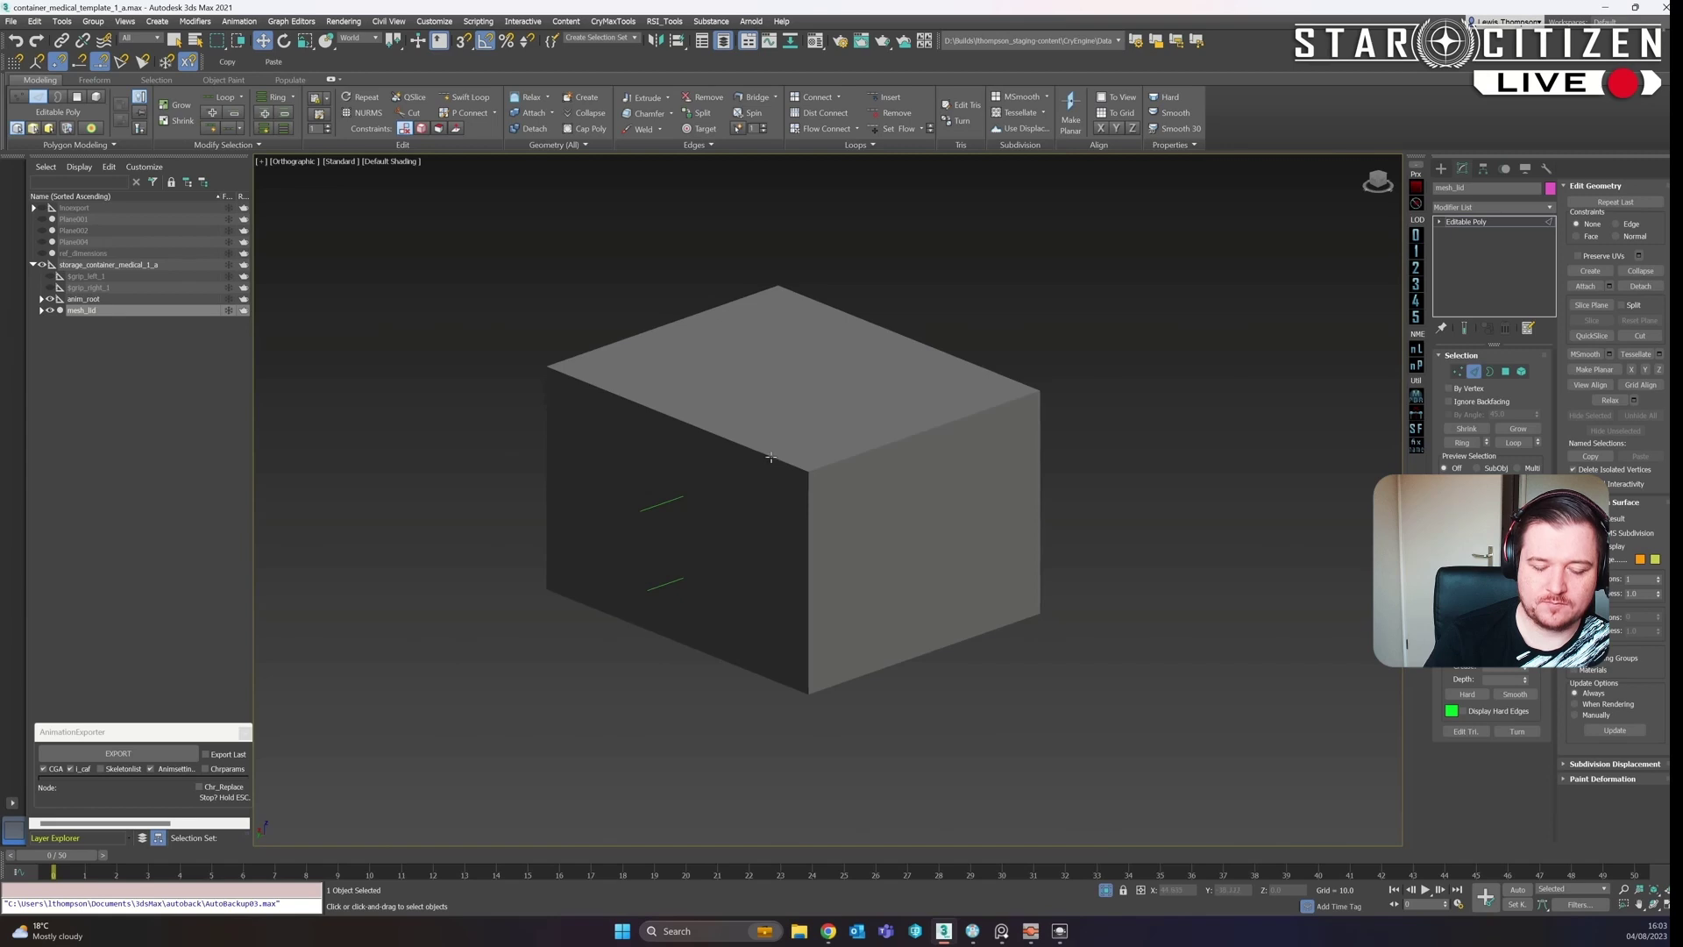
{"action": "left_click", "coordinate": [771, 456]}
{"action": "left_click", "coordinate": [940, 351]}
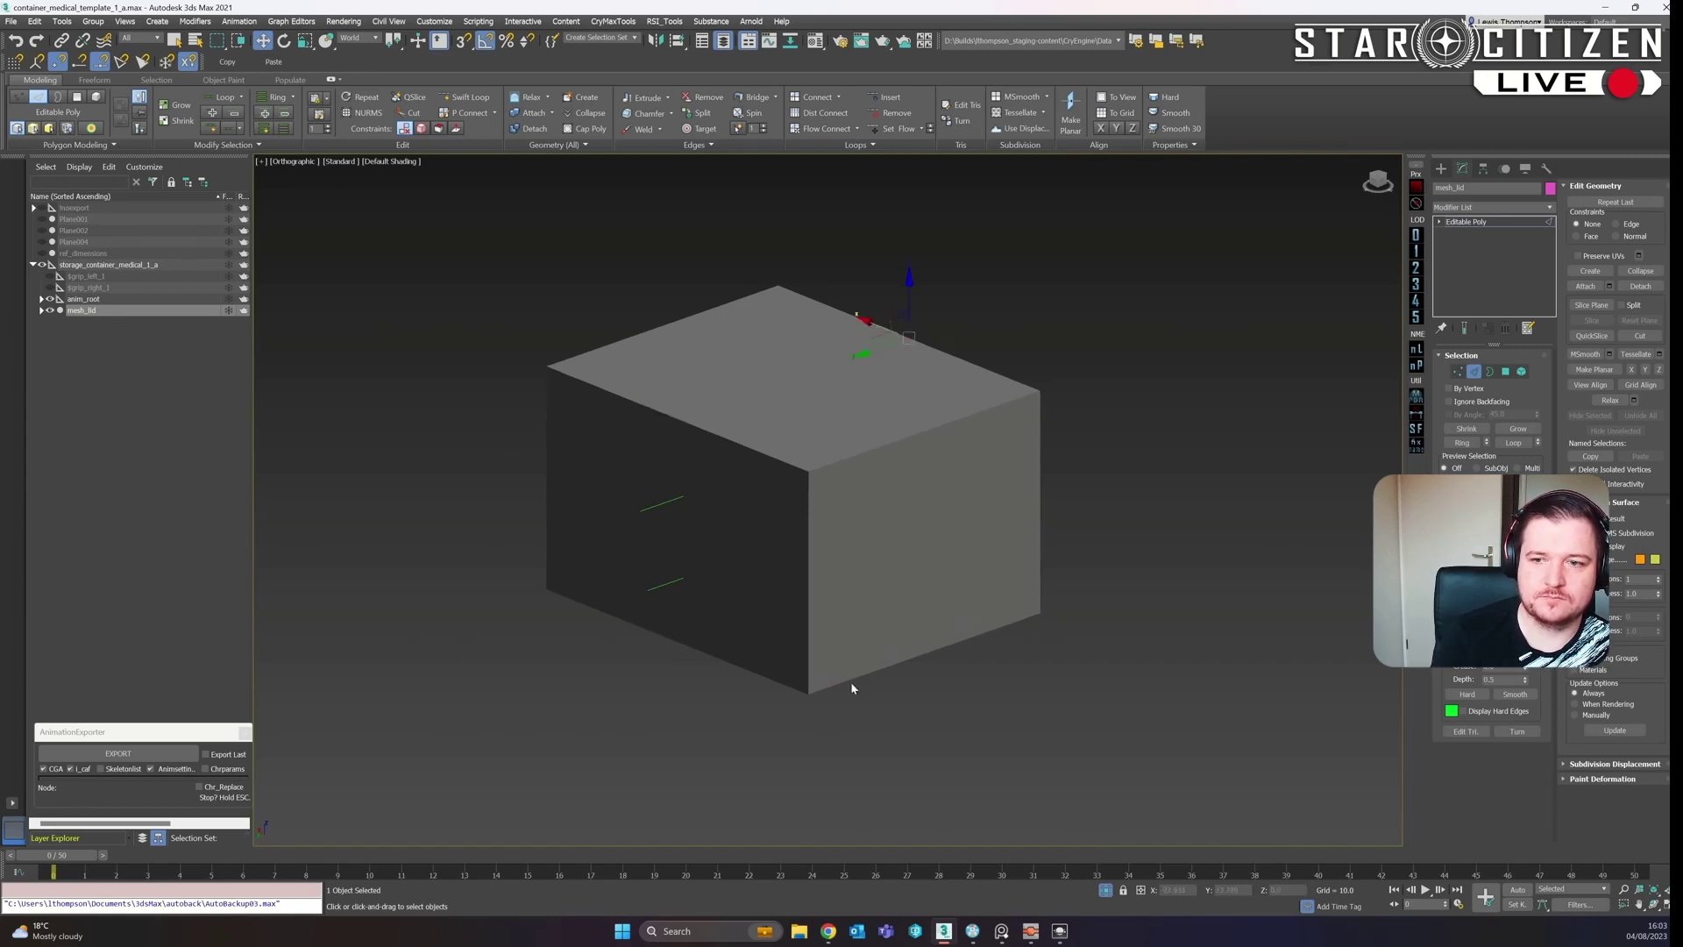
{"action": "middle_click_drag", "start_coordinate": [568, 620], "coordinate": [602, 657], "text": "alt"}
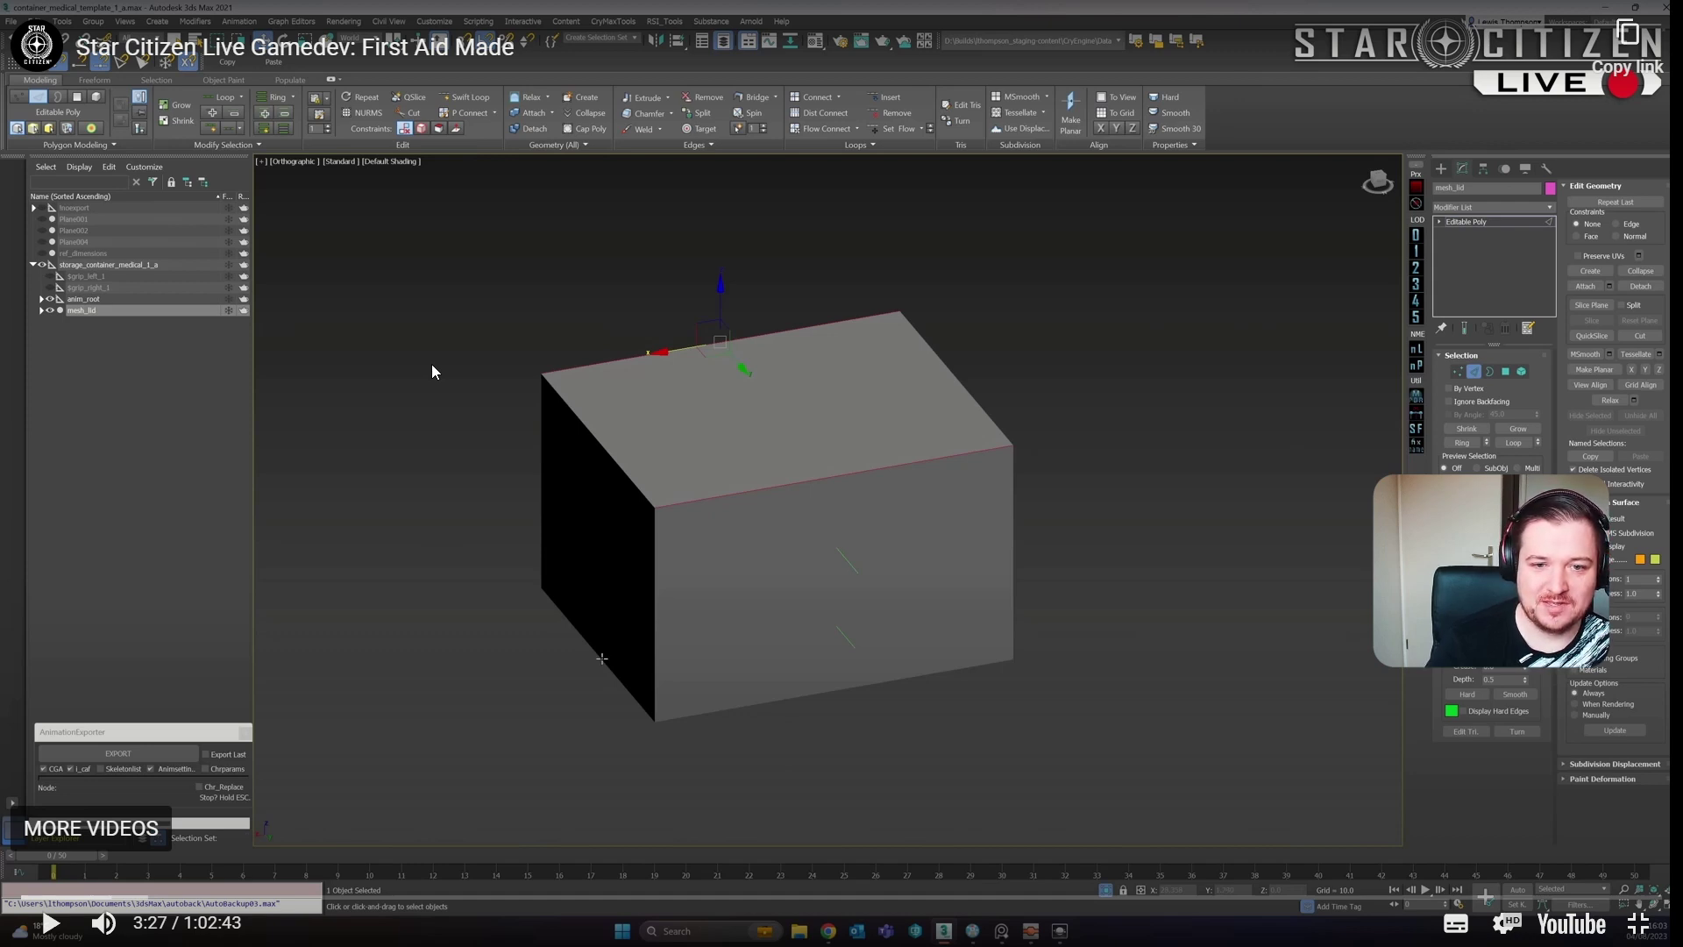
{"action": "left_click", "coordinate": [432, 365]}
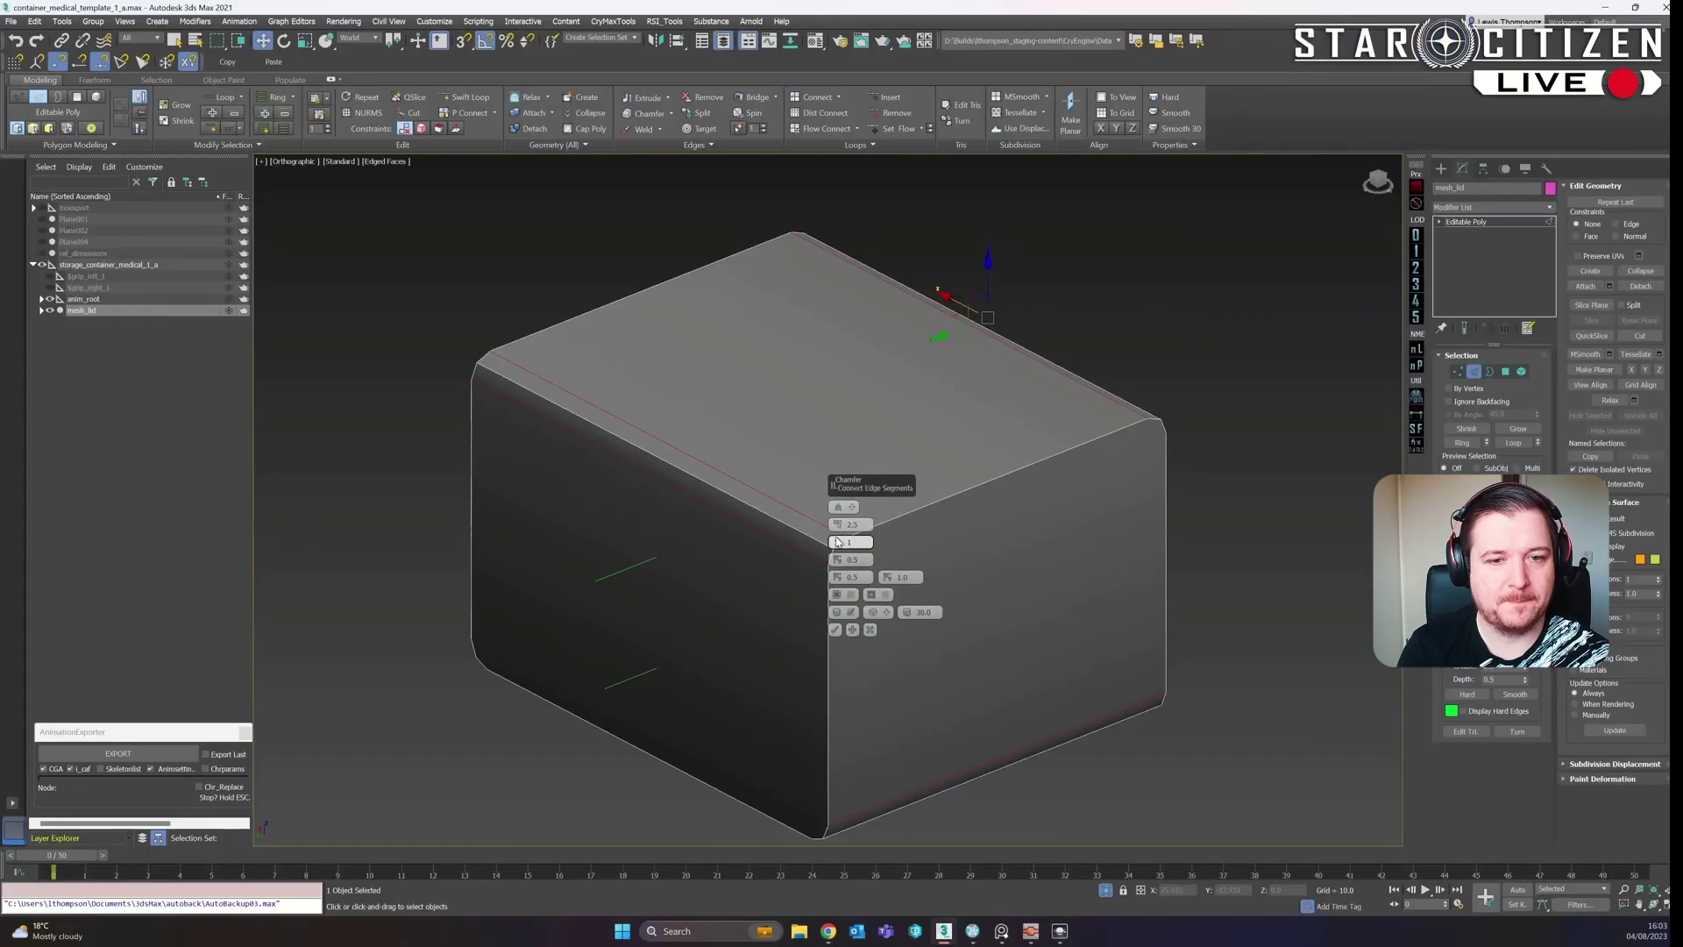
Chamfer the selected long edges by an amount of 5.0 with 2 connecting edge segments
{"action": "left_click", "coordinate": [836, 539]}
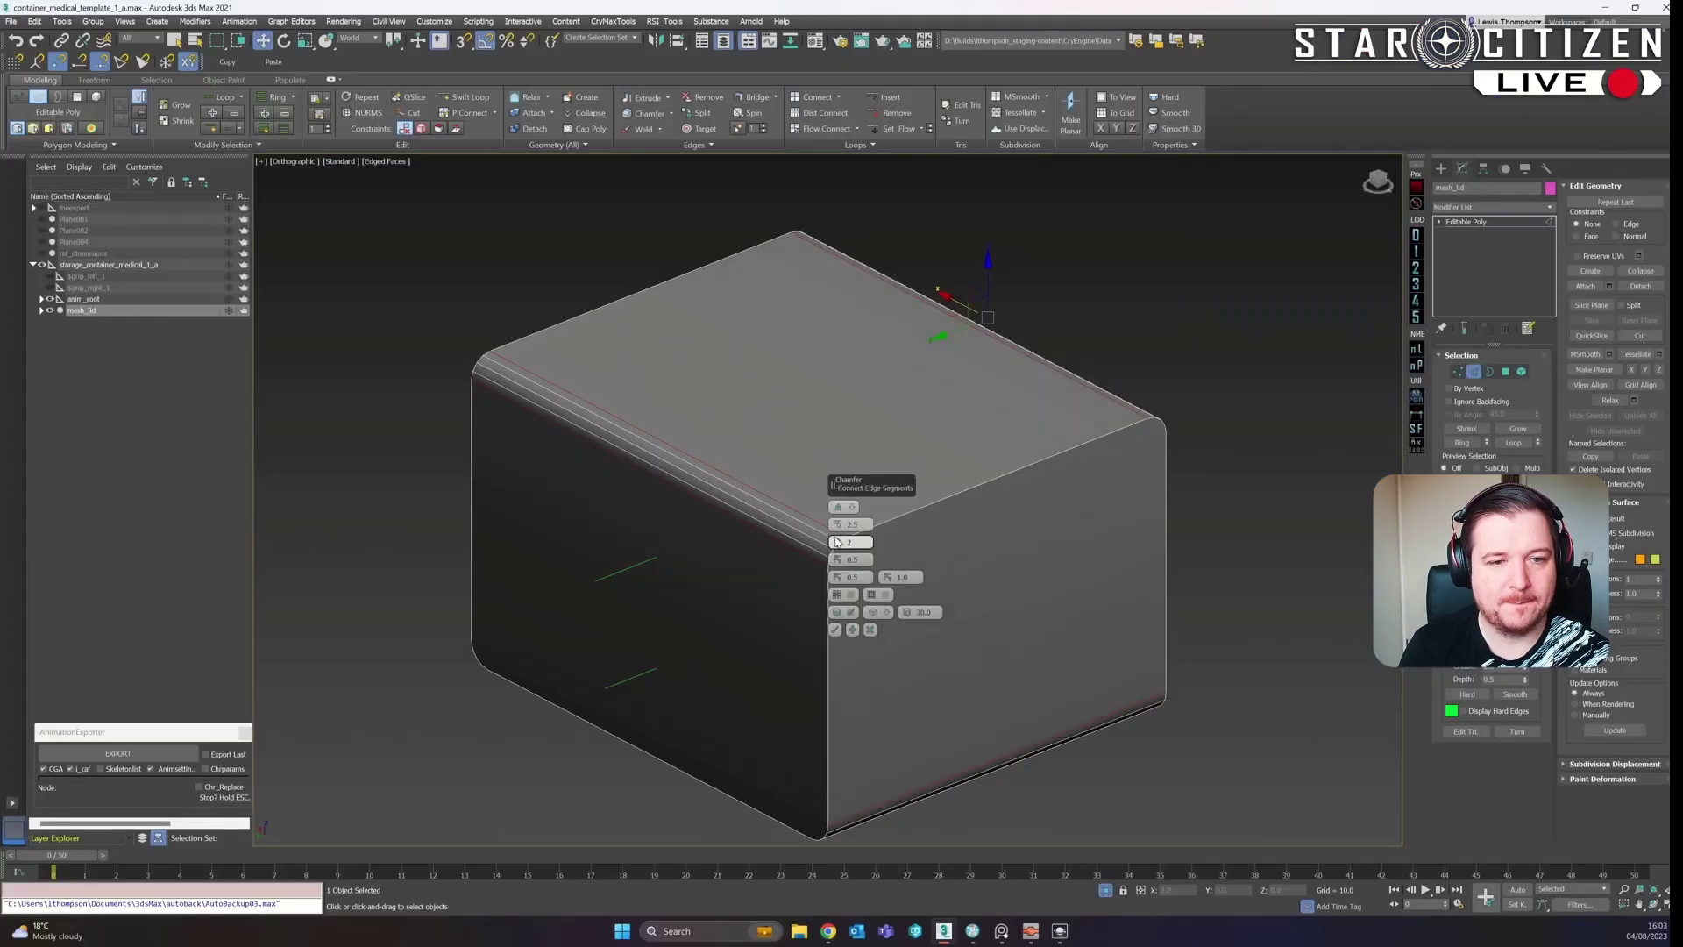
{"action": "middle_click_drag", "start_coordinate": [804, 555], "coordinate": [700, 529]}
{"action": "scroll", "coordinate": [693, 547], "scroll_direction": "up", "scroll_amount": 3}
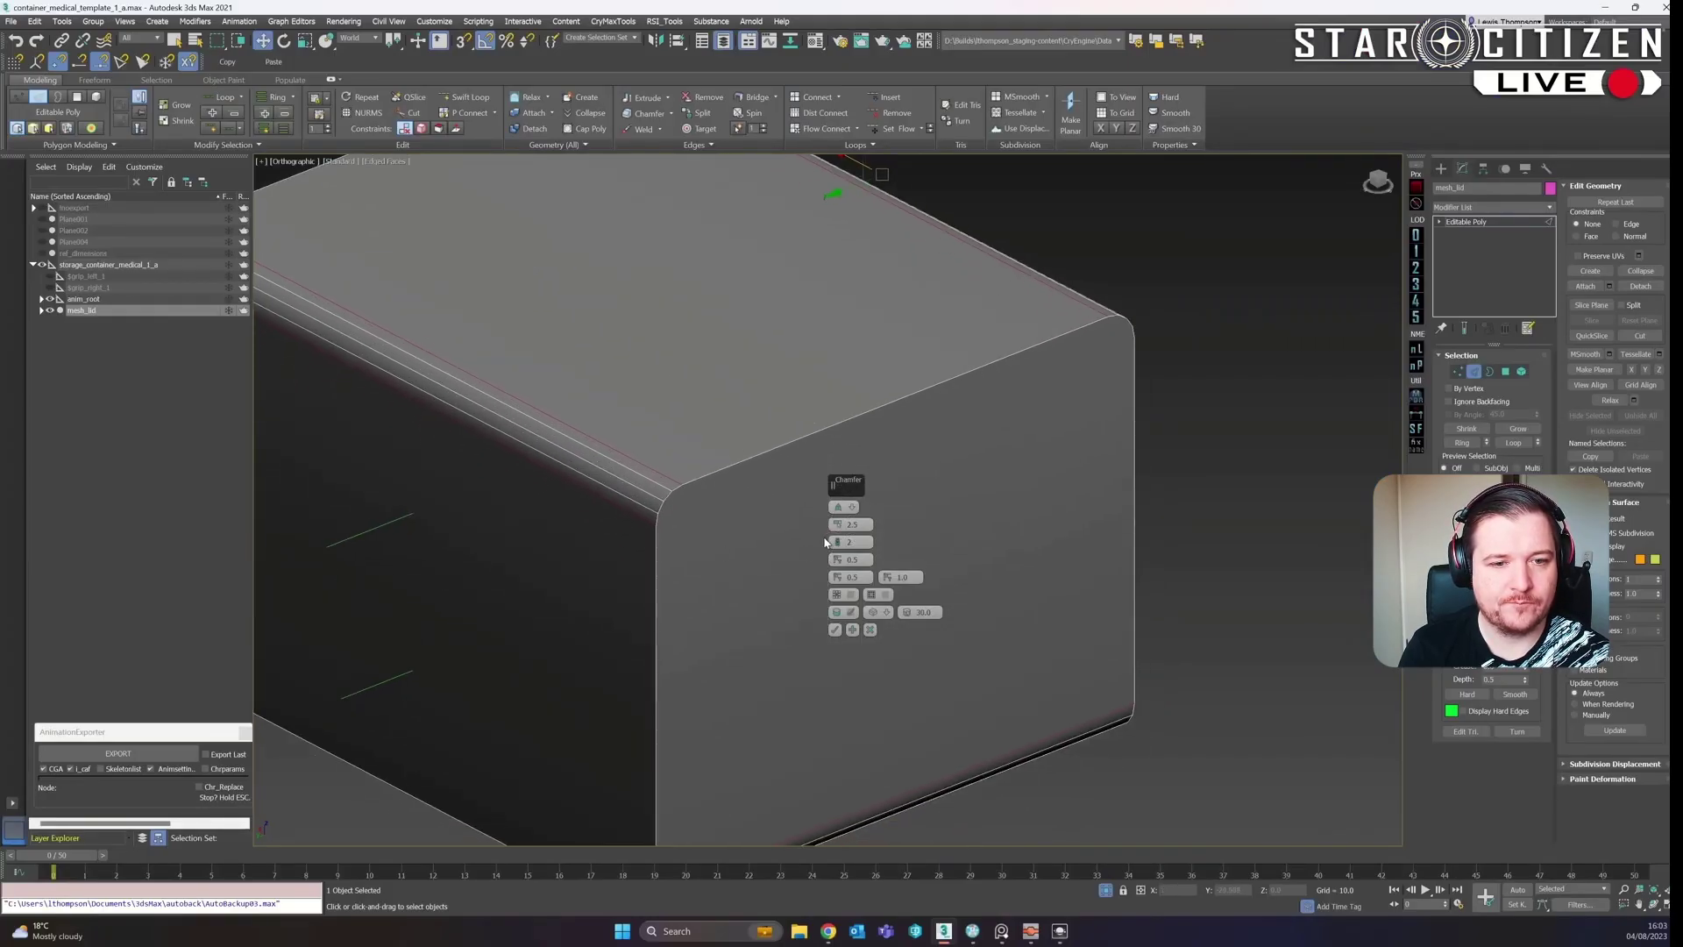
{"action": "type", "text": "5"}
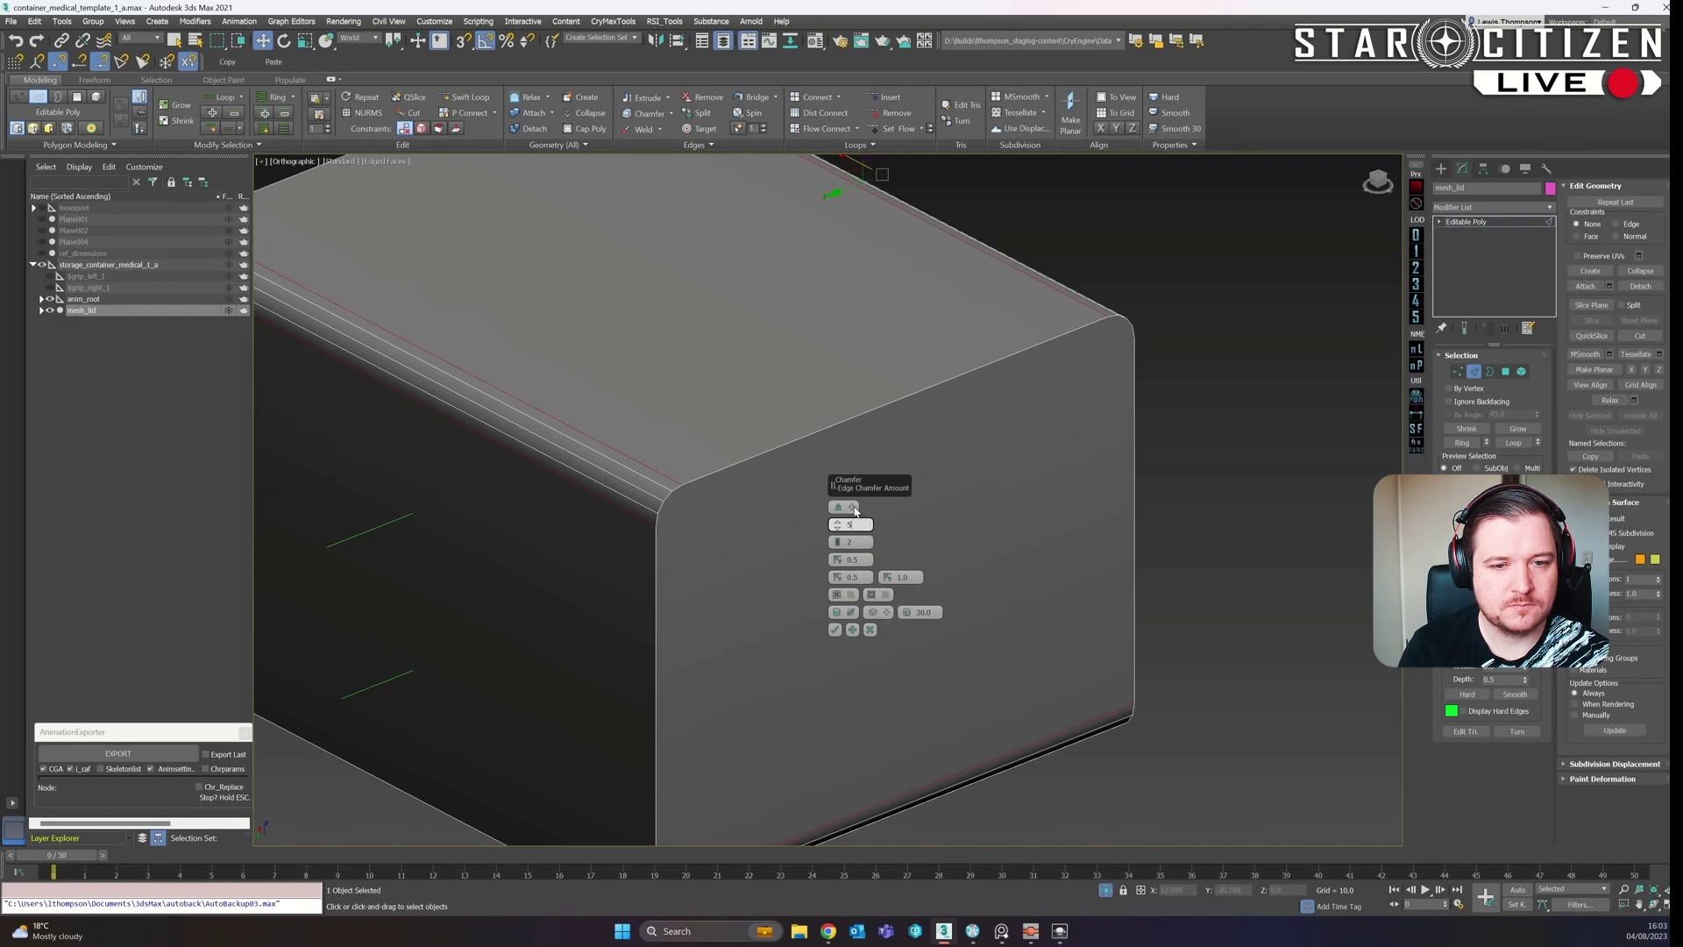
{"action": "key", "text": "Return"}
{"action": "scroll", "coordinate": [786, 382], "scroll_direction": "down", "scroll_amount": 3}
{"action": "middle_click_drag", "start_coordinate": [727, 555], "coordinate": [817, 624], "text": "alt"}
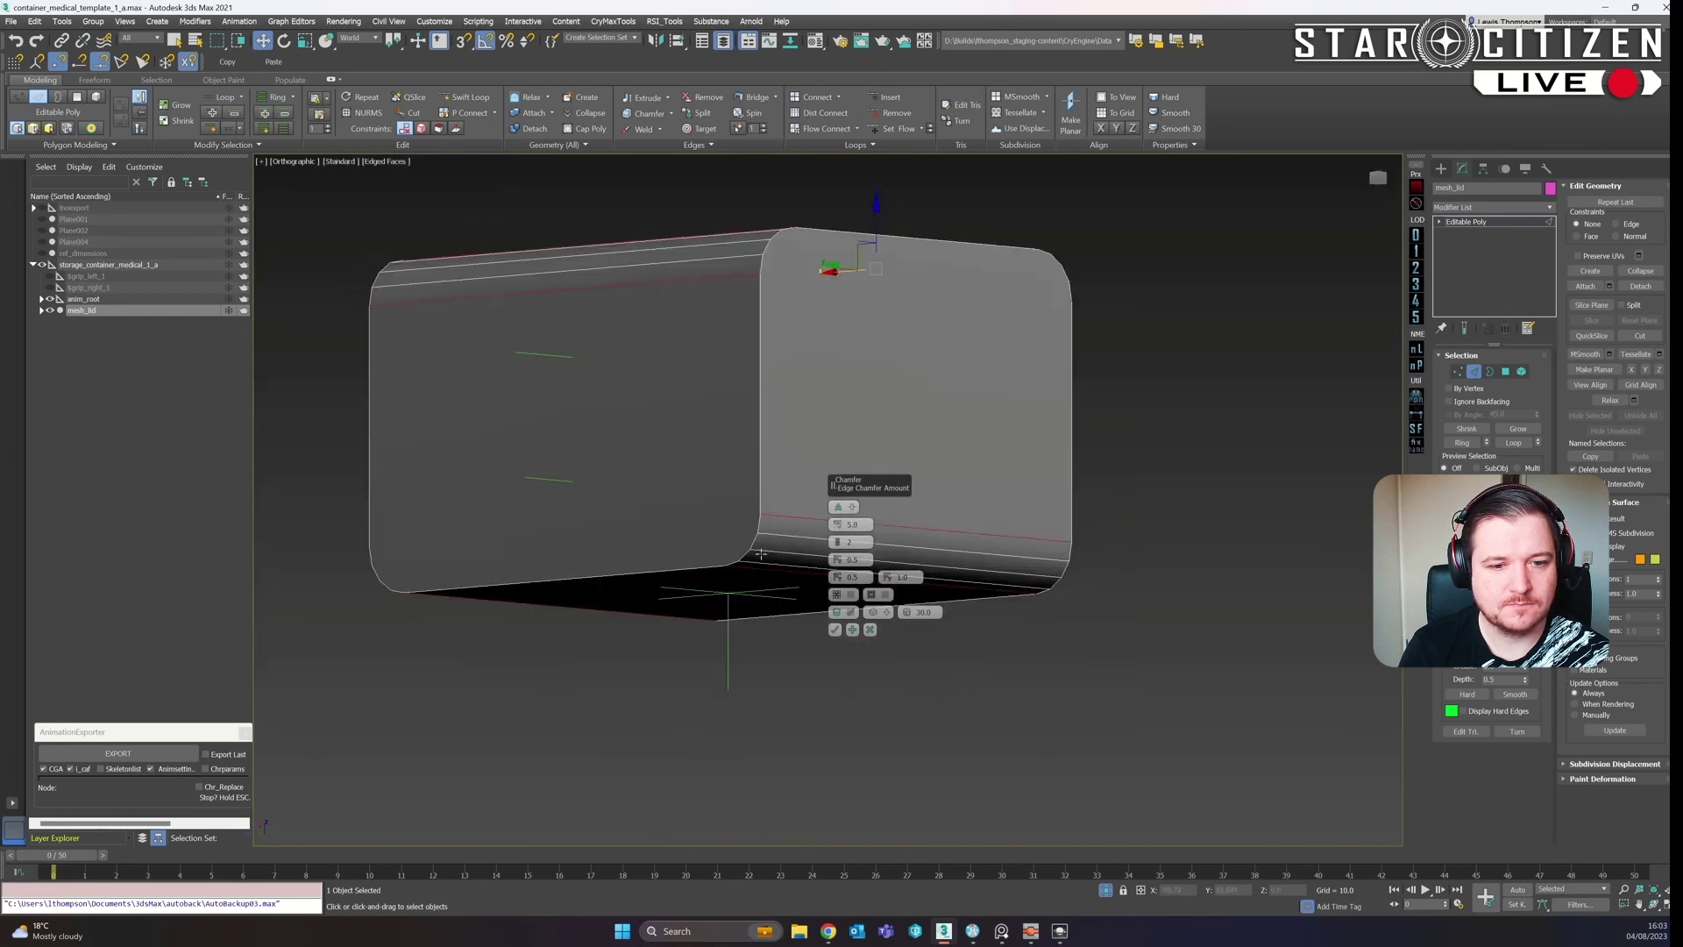
{"action": "left_click", "coordinate": [834, 629]}
Select the polygons forming the box's top, long side and upper rounded corners, leaving the end face out
{"action": "key", "text": "4"}
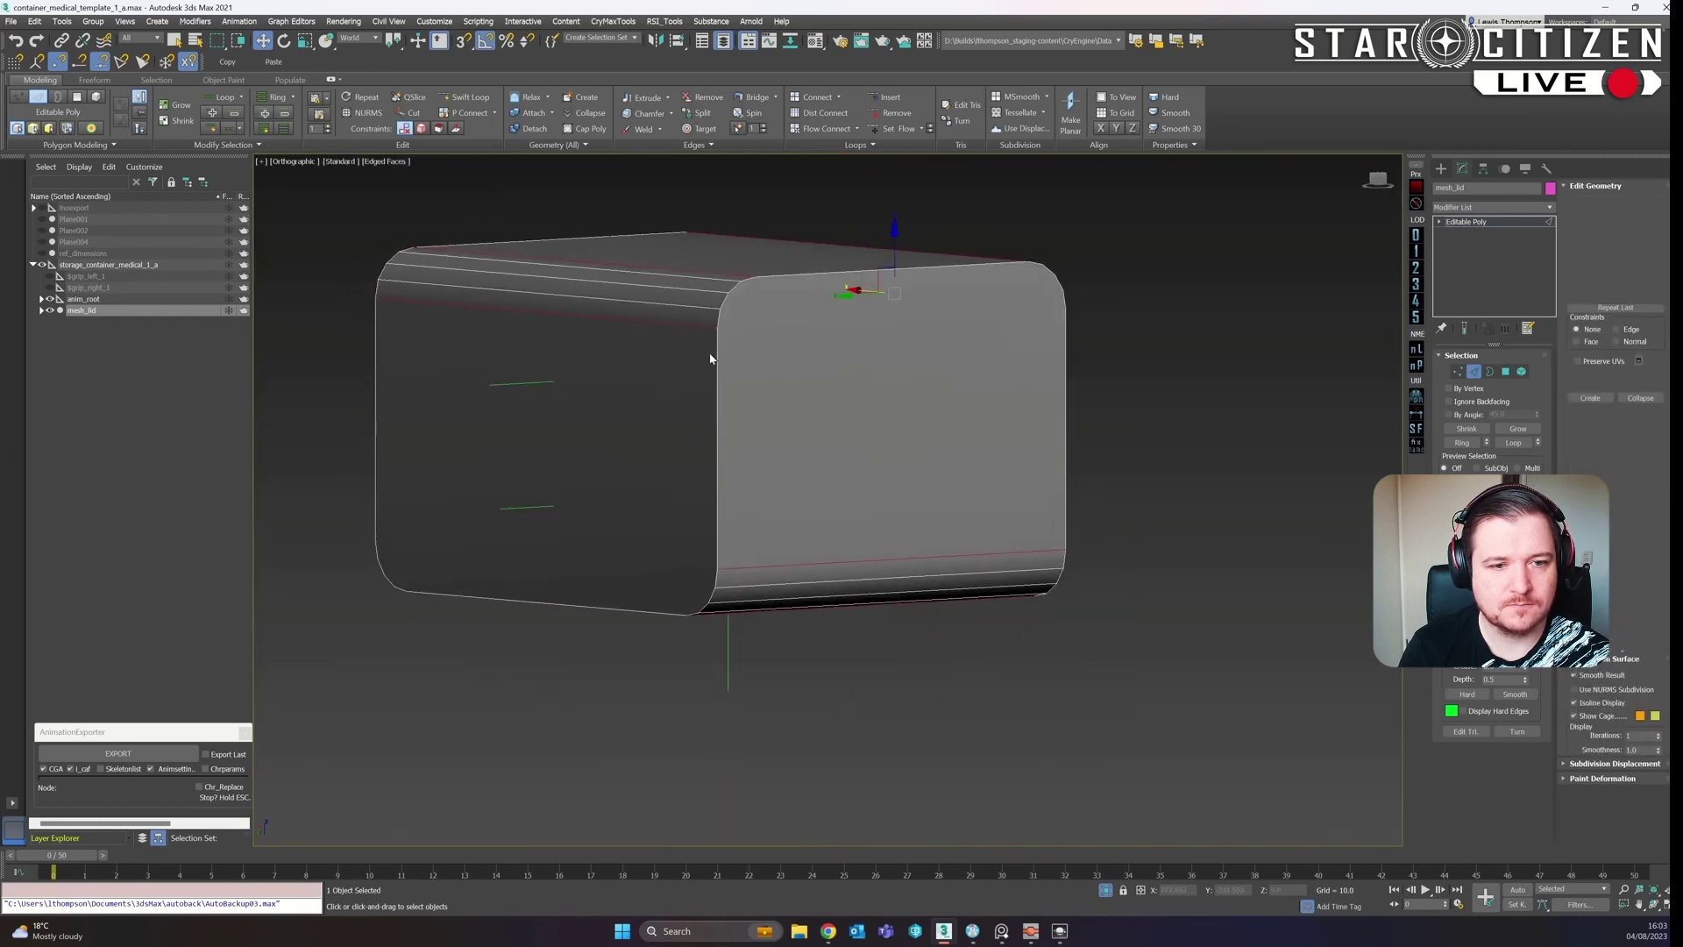
{"action": "left_click", "coordinate": [712, 326]}
{"action": "double_click", "coordinate": [716, 319], "text": "ctrl"}
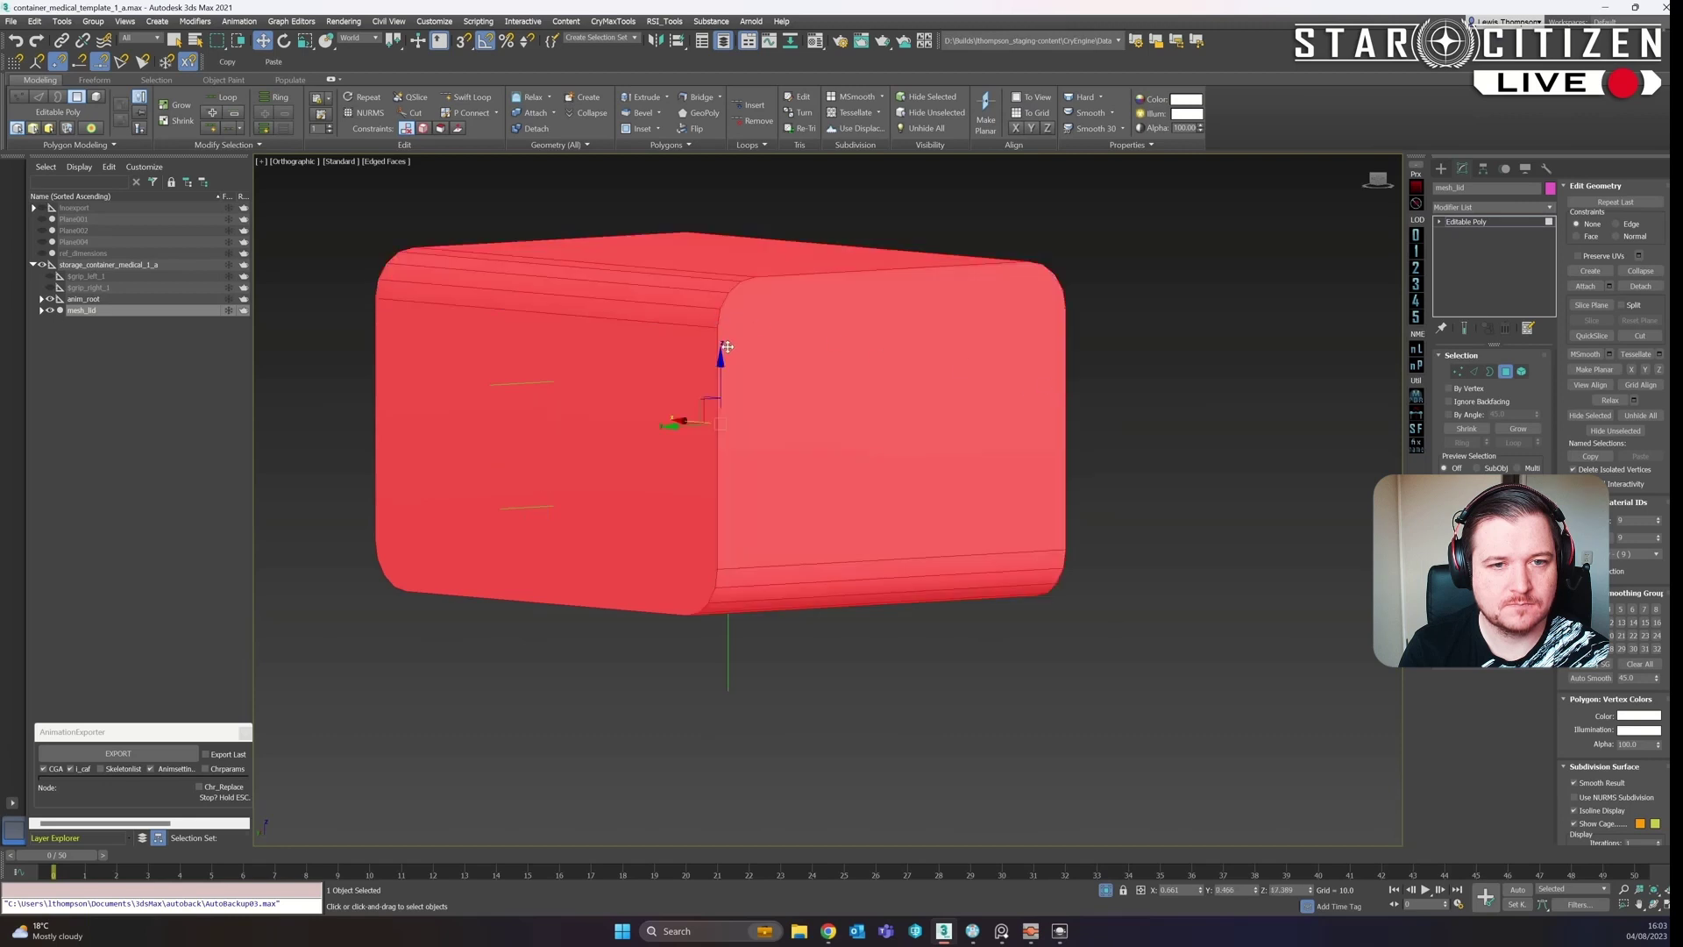
{"action": "left_click", "coordinate": [722, 321]}
{"action": "left_click", "coordinate": [715, 304]}
{"action": "left_click", "coordinate": [720, 290], "text": "shift"}
{"action": "left_click", "coordinate": [707, 332], "text": "ctrl"}
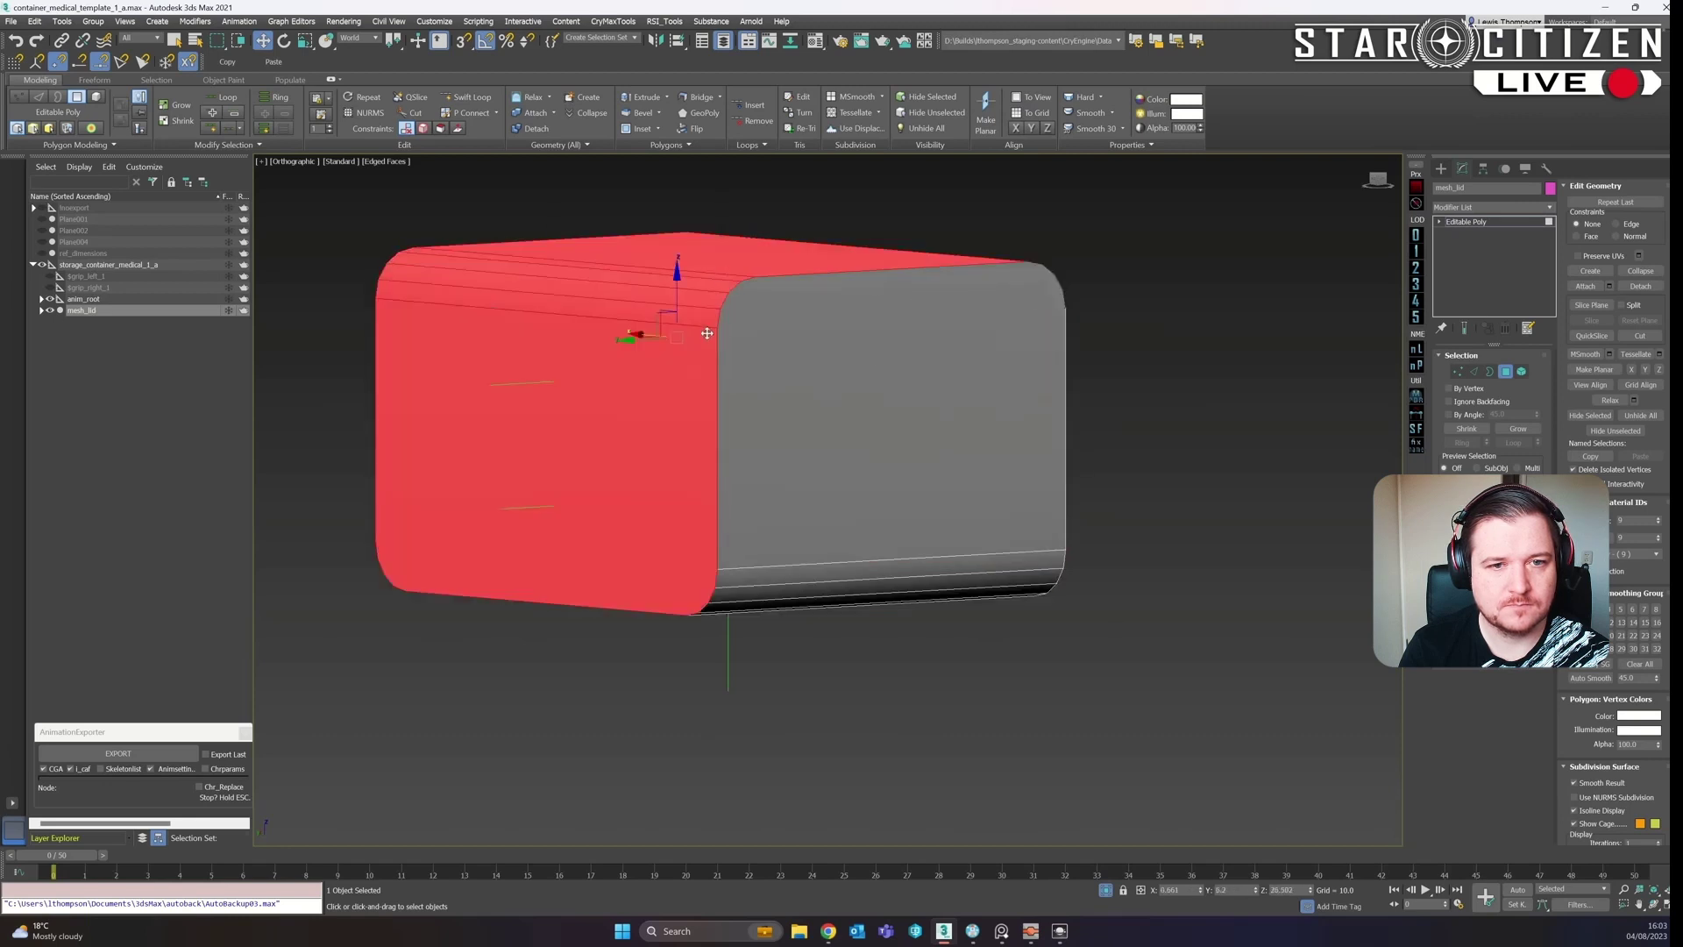
{"action": "middle_click_drag", "start_coordinate": [706, 332], "coordinate": [570, 372], "text": "alt"}
{"action": "left_click", "coordinate": [958, 407], "text": "ctrl"}
{"action": "middle_click_drag", "start_coordinate": [971, 415], "coordinate": [1052, 424], "text": "alt"}
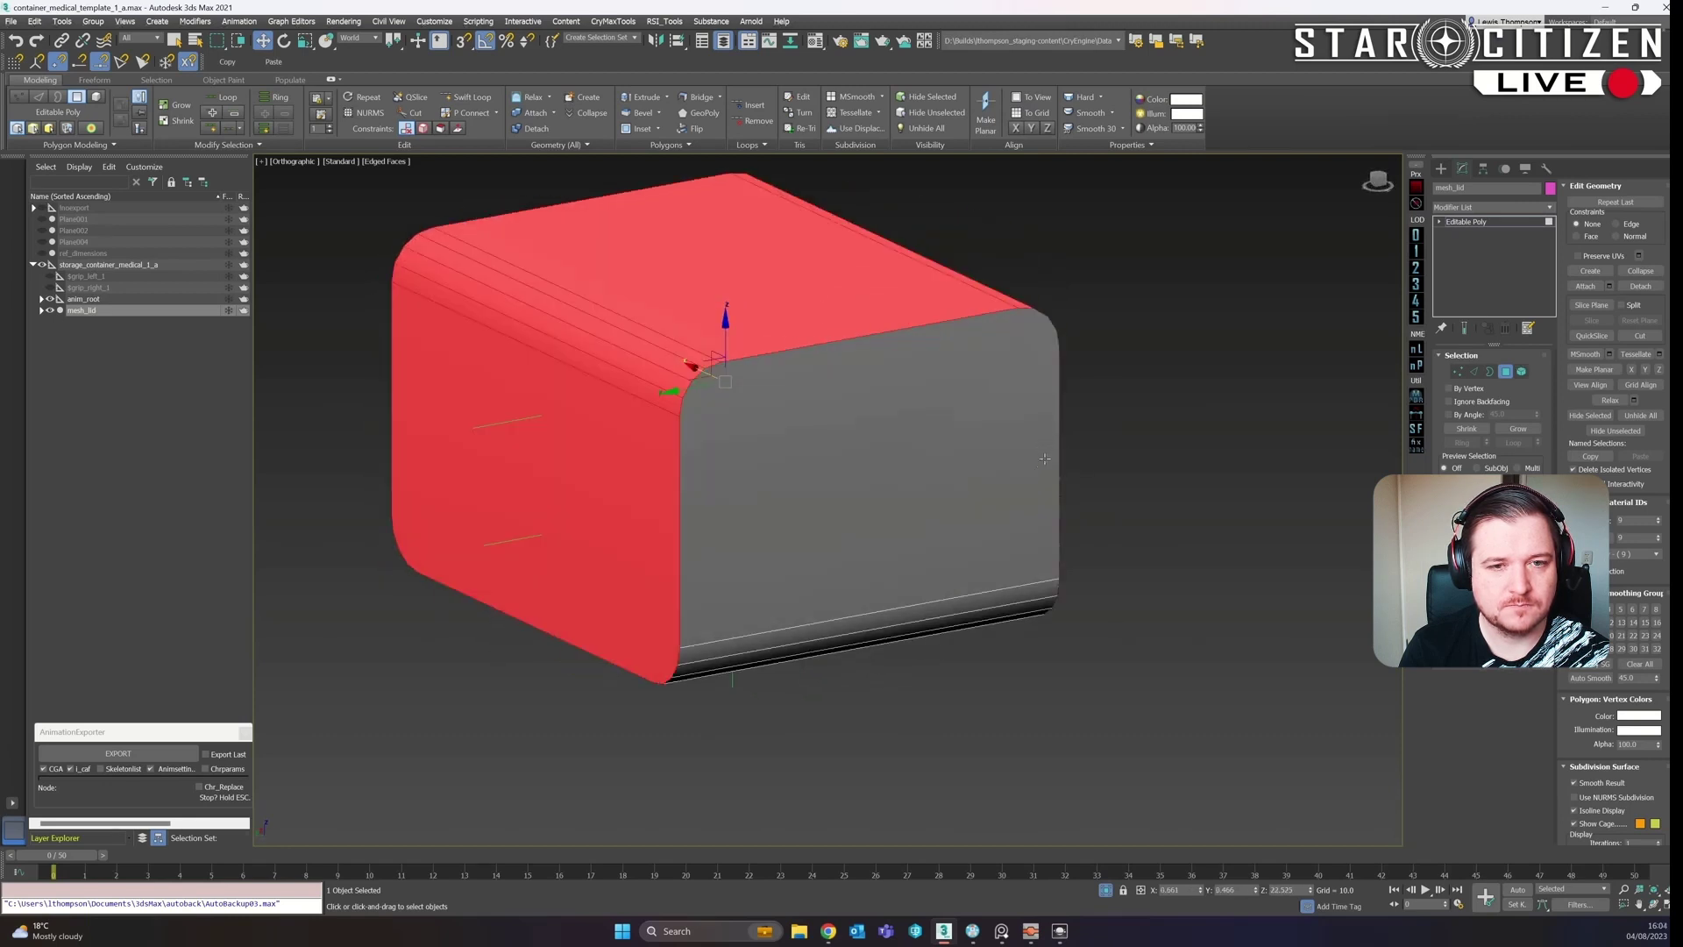
{"action": "middle_click_drag", "start_coordinate": [1145, 542], "coordinate": [1069, 566], "text": "alt"}
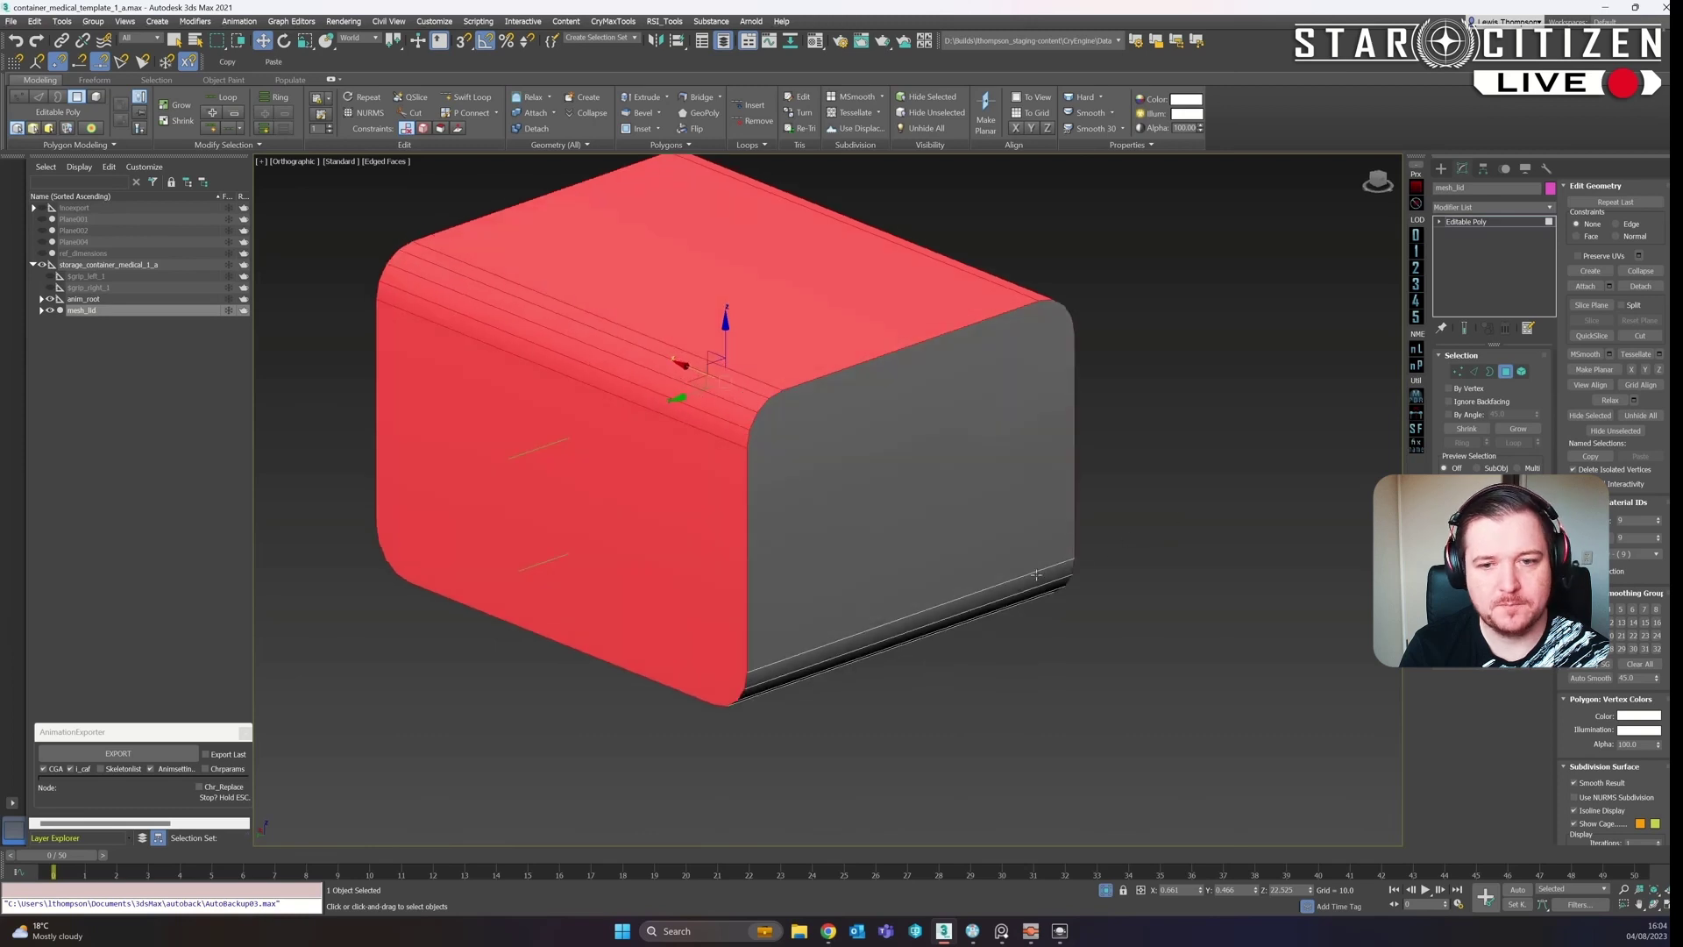
Select the end face together with the rounded polygons along its bottom edge
{"action": "left_click", "coordinate": [980, 574]}
{"action": "double_click", "coordinate": [968, 606], "text": "ctrl"}
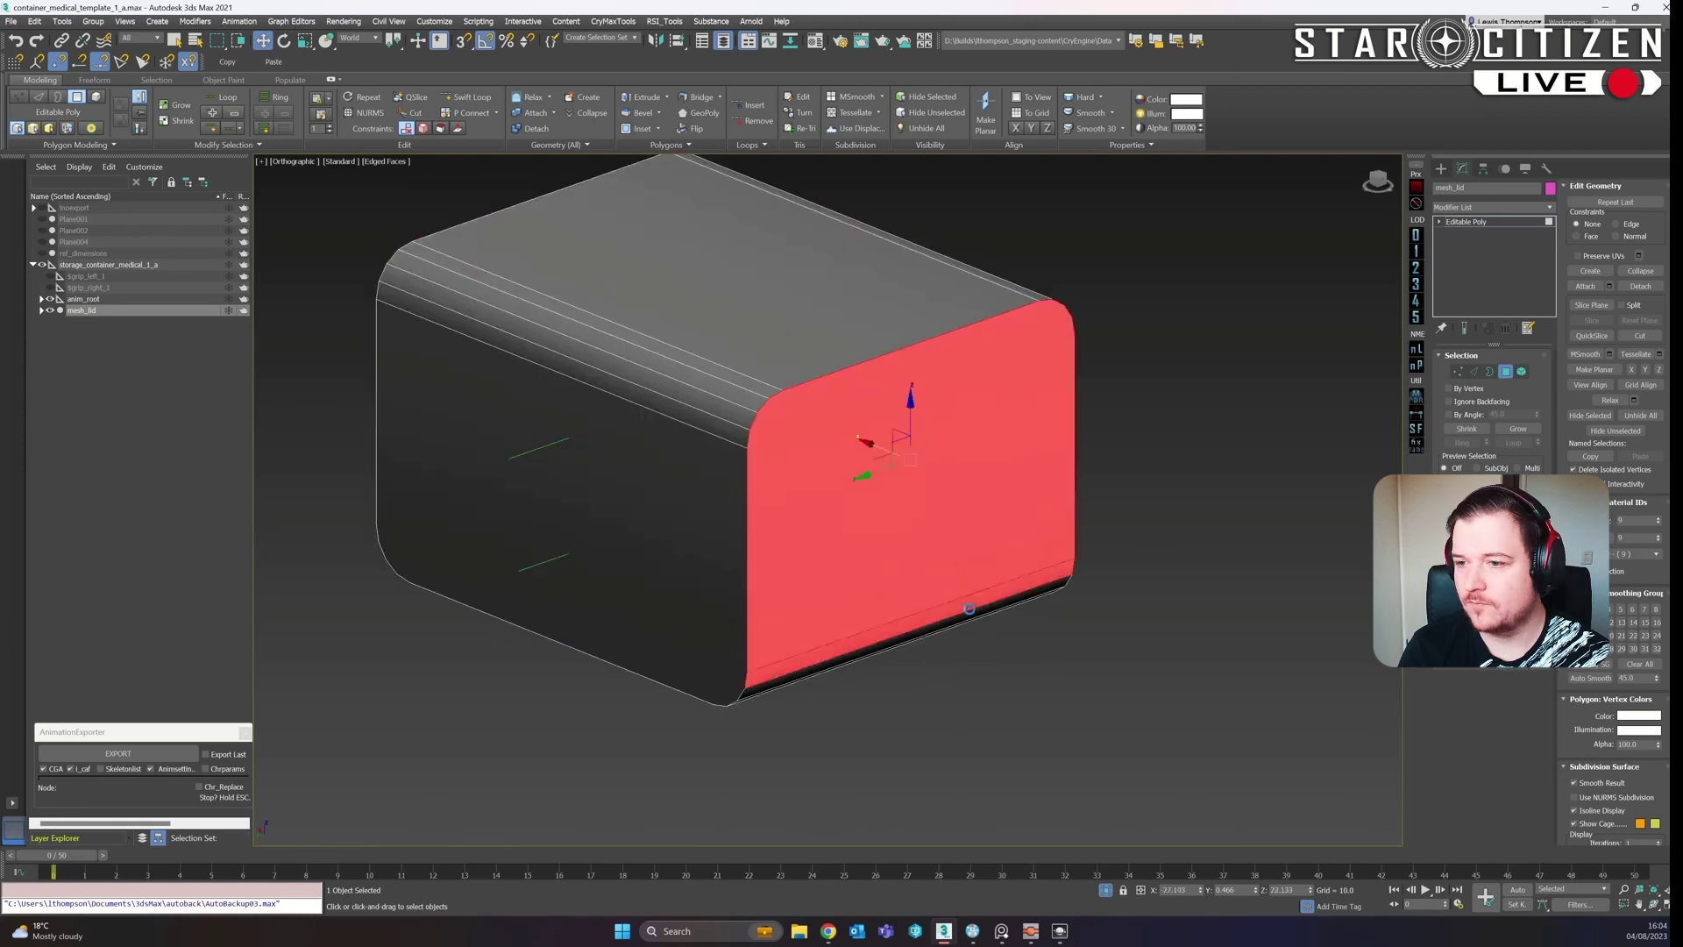
{"action": "key", "text": "ctrl+z"}
{"action": "middle_click_drag", "start_coordinate": [965, 612], "coordinate": [1071, 600], "text": "alt"}
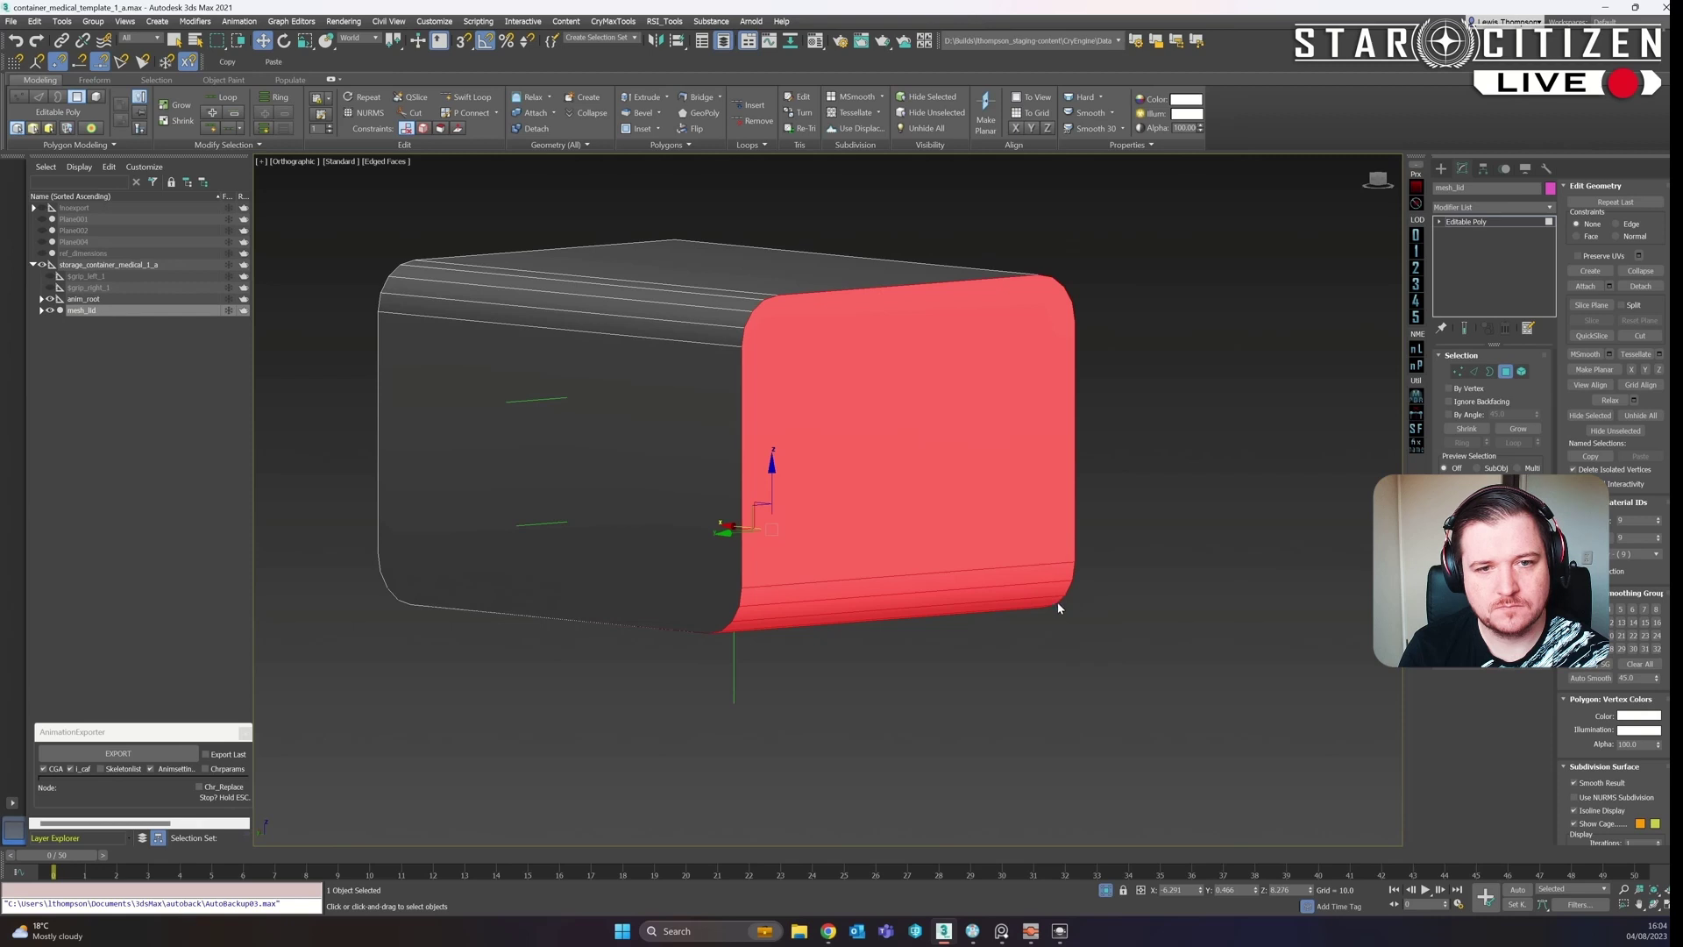
{"action": "middle_click_drag", "start_coordinate": [1063, 616], "coordinate": [1066, 634], "text": "alt"}
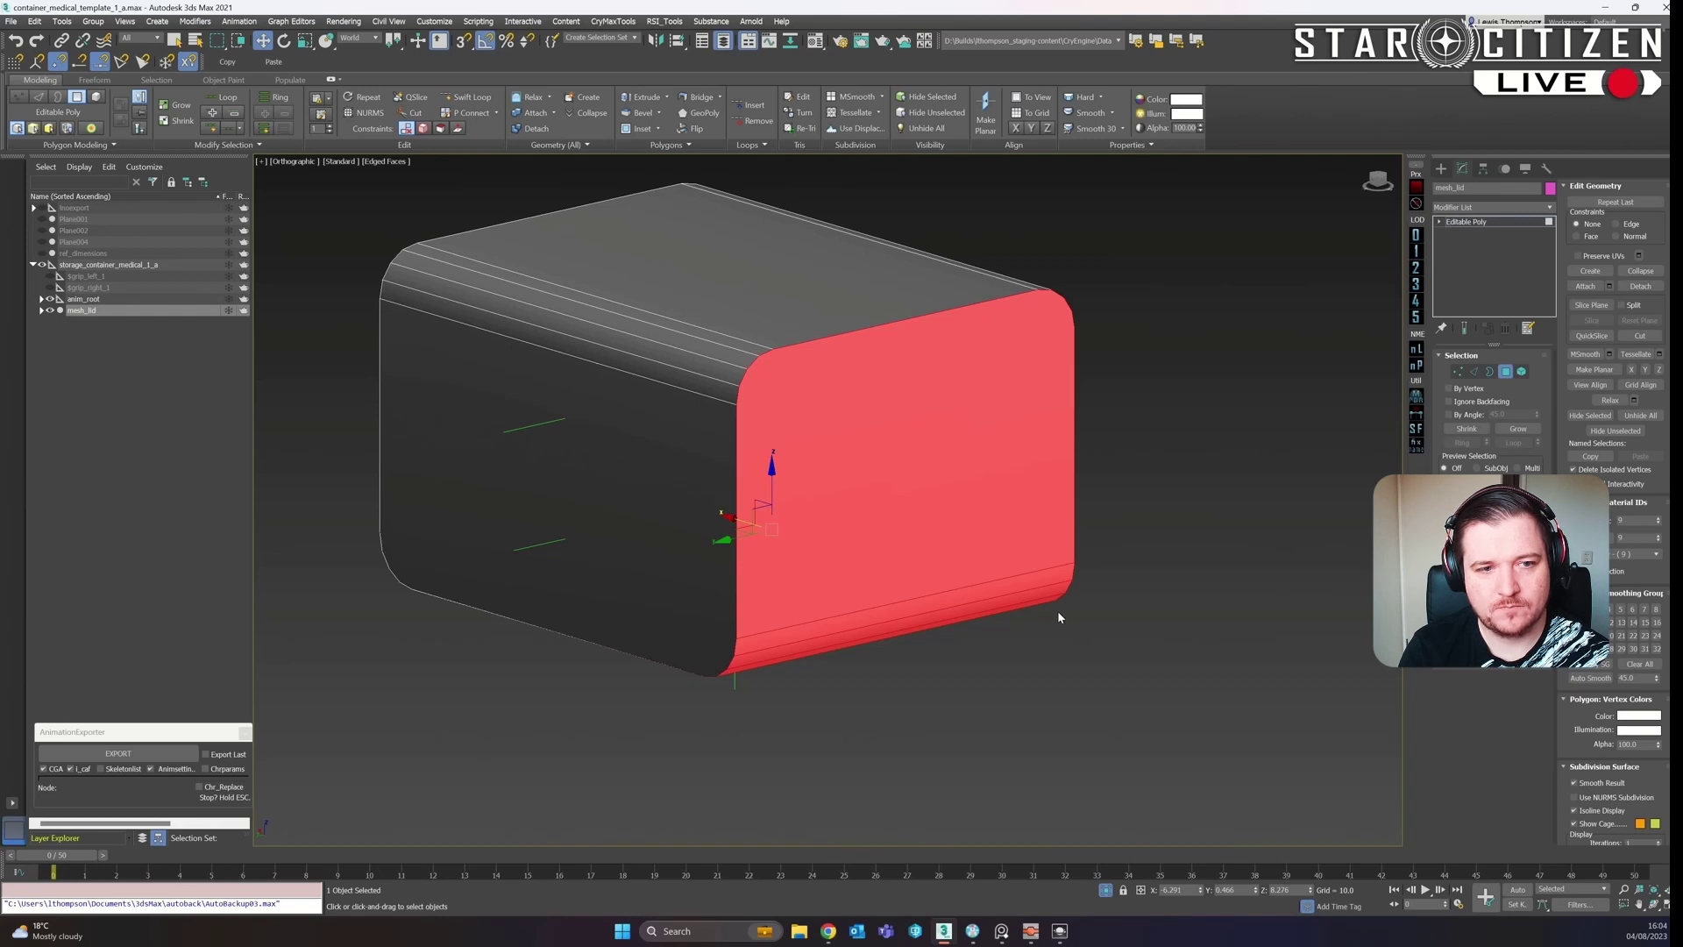
{"action": "middle_click_drag", "start_coordinate": [1069, 602], "coordinate": [1138, 590], "text": "alt"}
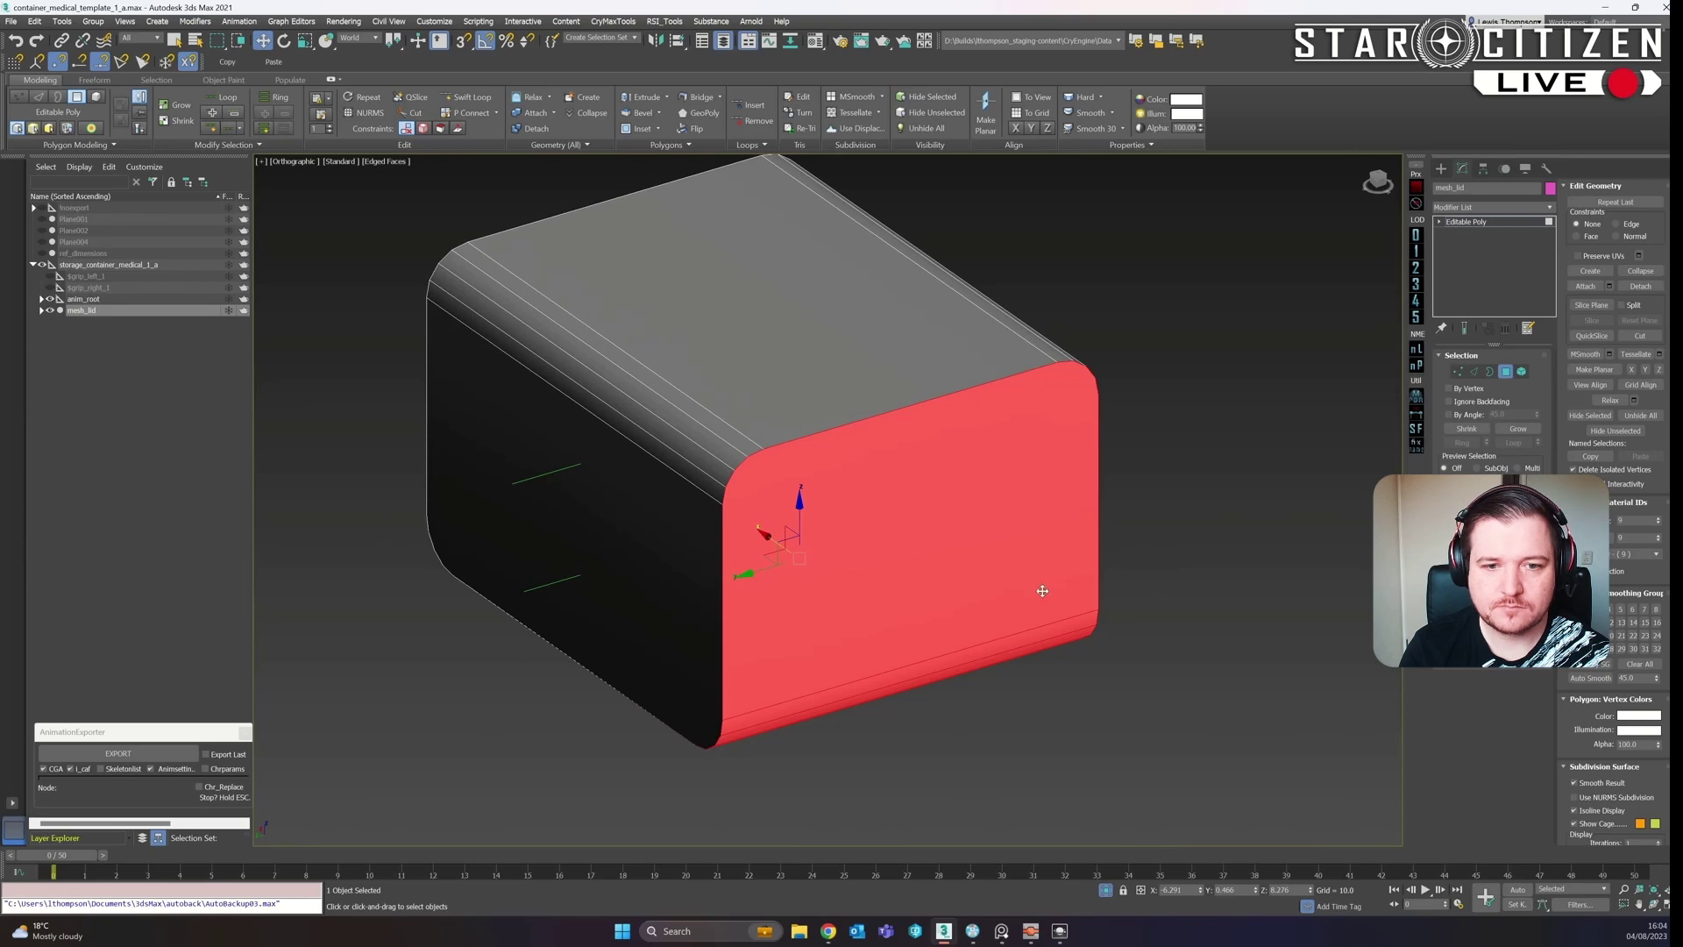
{"action": "middle_click_drag", "start_coordinate": [961, 576], "coordinate": [992, 518], "text": "alt"}
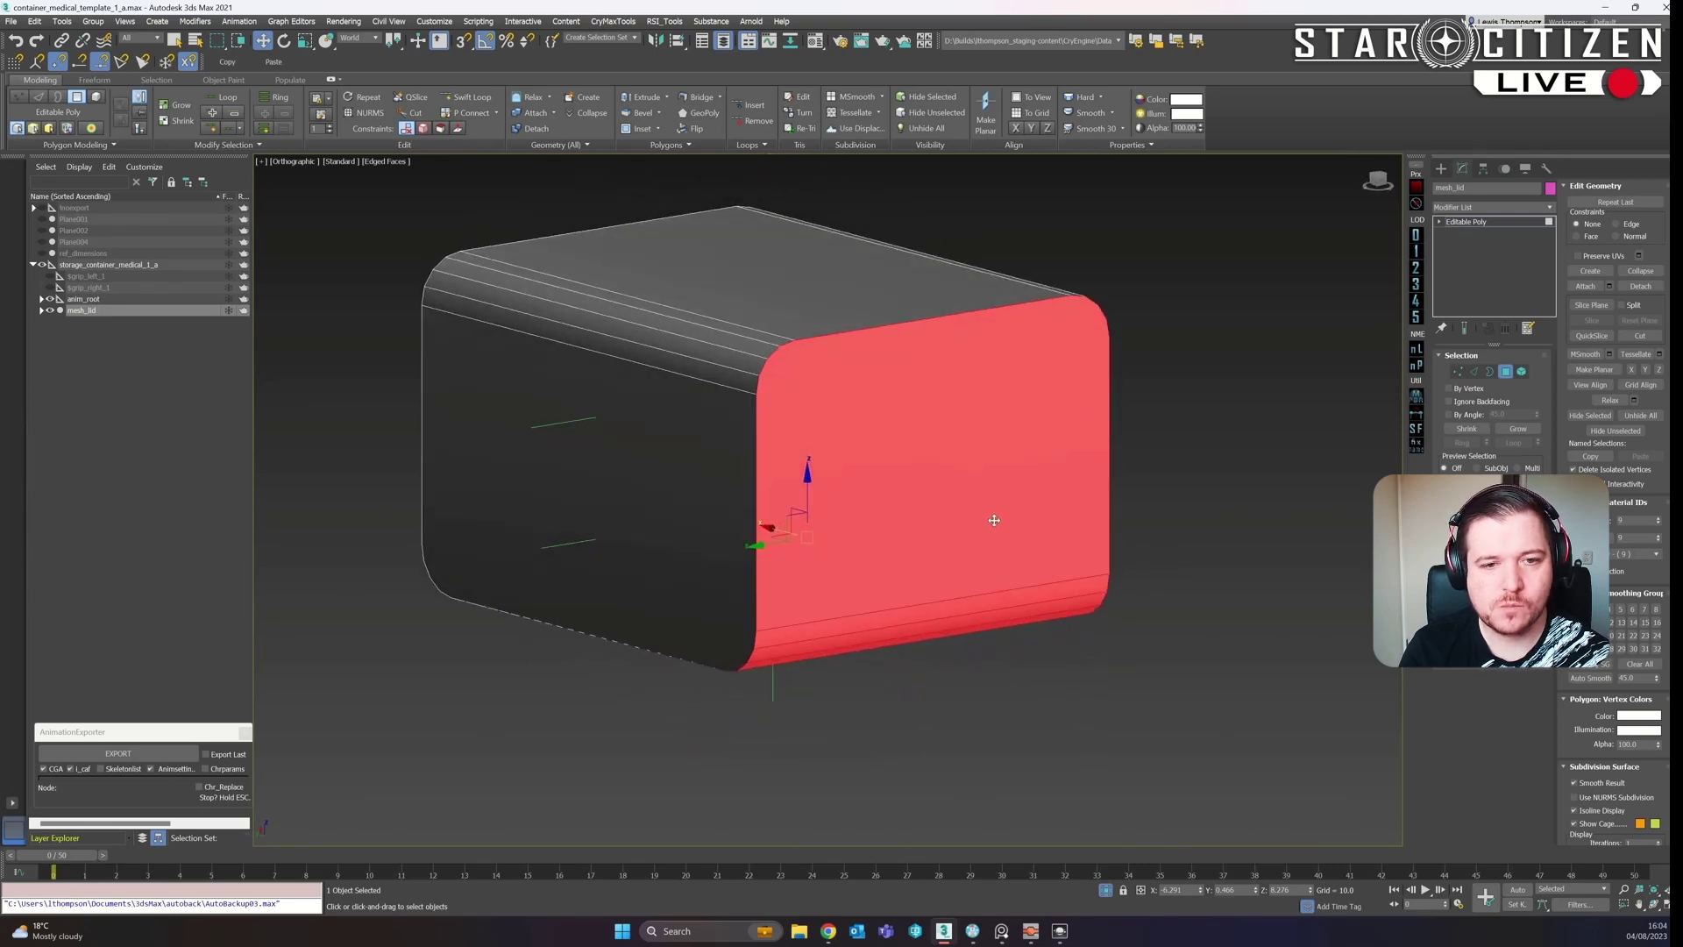
Select the top, both long sides and the upper corner polygons as one band around the box
{"action": "left_click", "coordinate": [679, 338]}
{"action": "left_click", "coordinate": [689, 393]}
{"action": "middle_click_drag", "start_coordinate": [690, 392], "coordinate": [1192, 455], "text": "alt"}
{"action": "left_click", "coordinate": [981, 376]}
{"action": "left_click", "coordinate": [981, 376], "text": "shift"}
{"action": "left_click", "coordinate": [1008, 421], "text": "ctrl"}
{"action": "left_click", "coordinate": [539, 474], "text": "ctrl"}
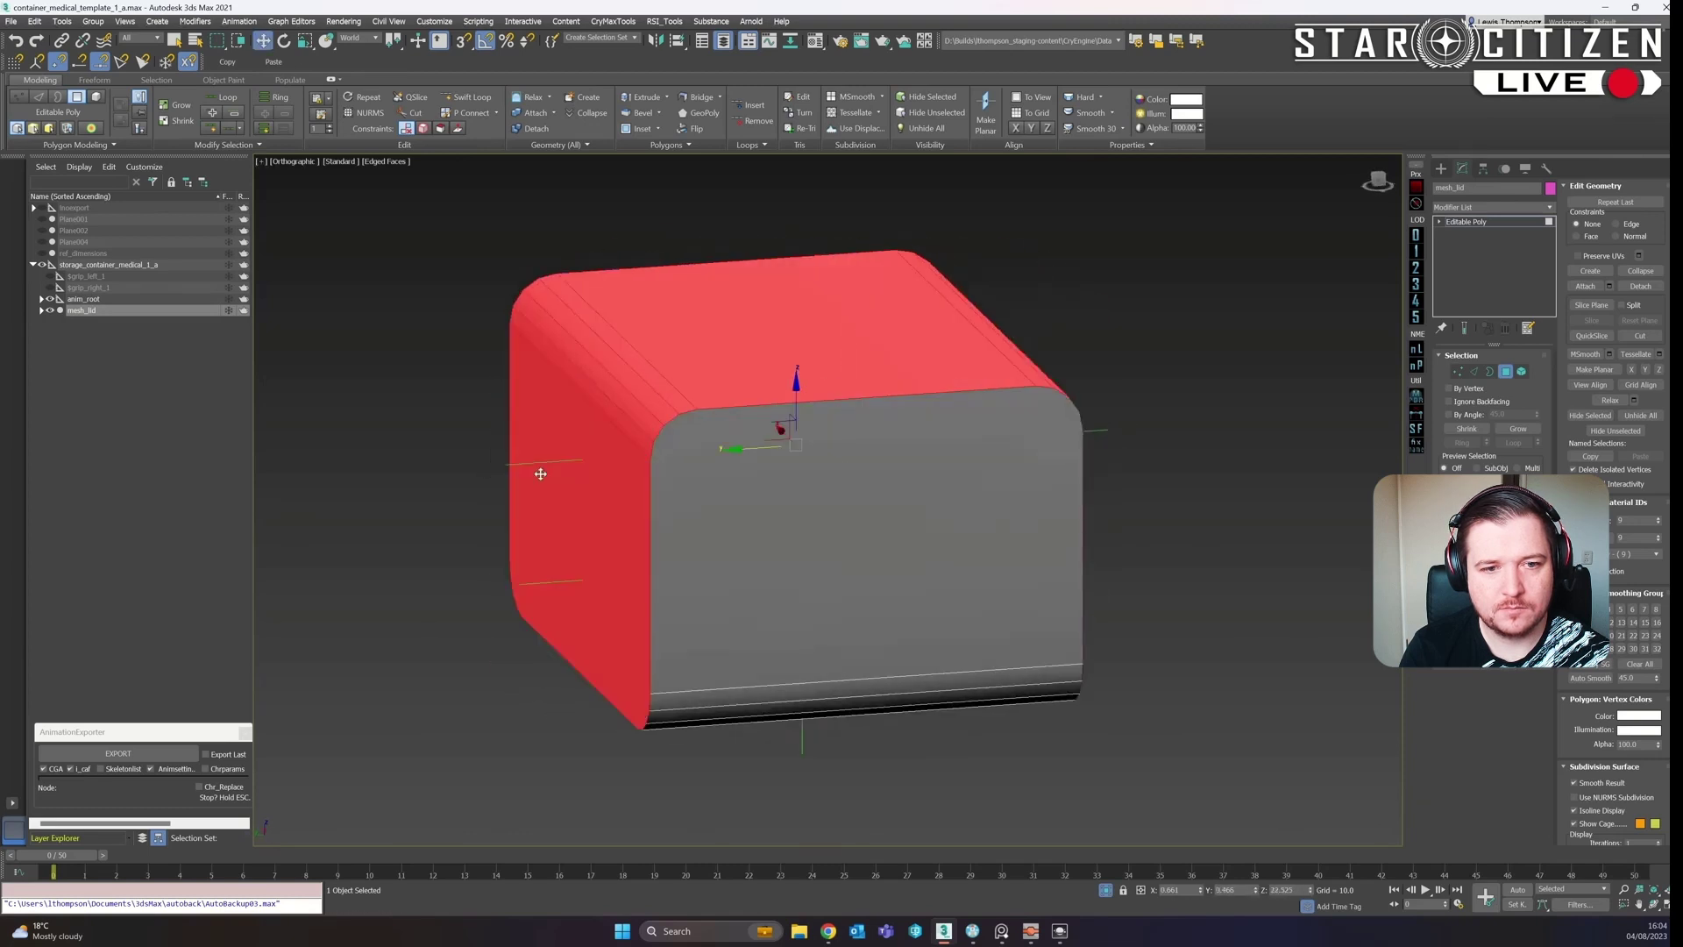
{"action": "middle_click_drag", "start_coordinate": [540, 474], "coordinate": [719, 457], "text": "alt"}
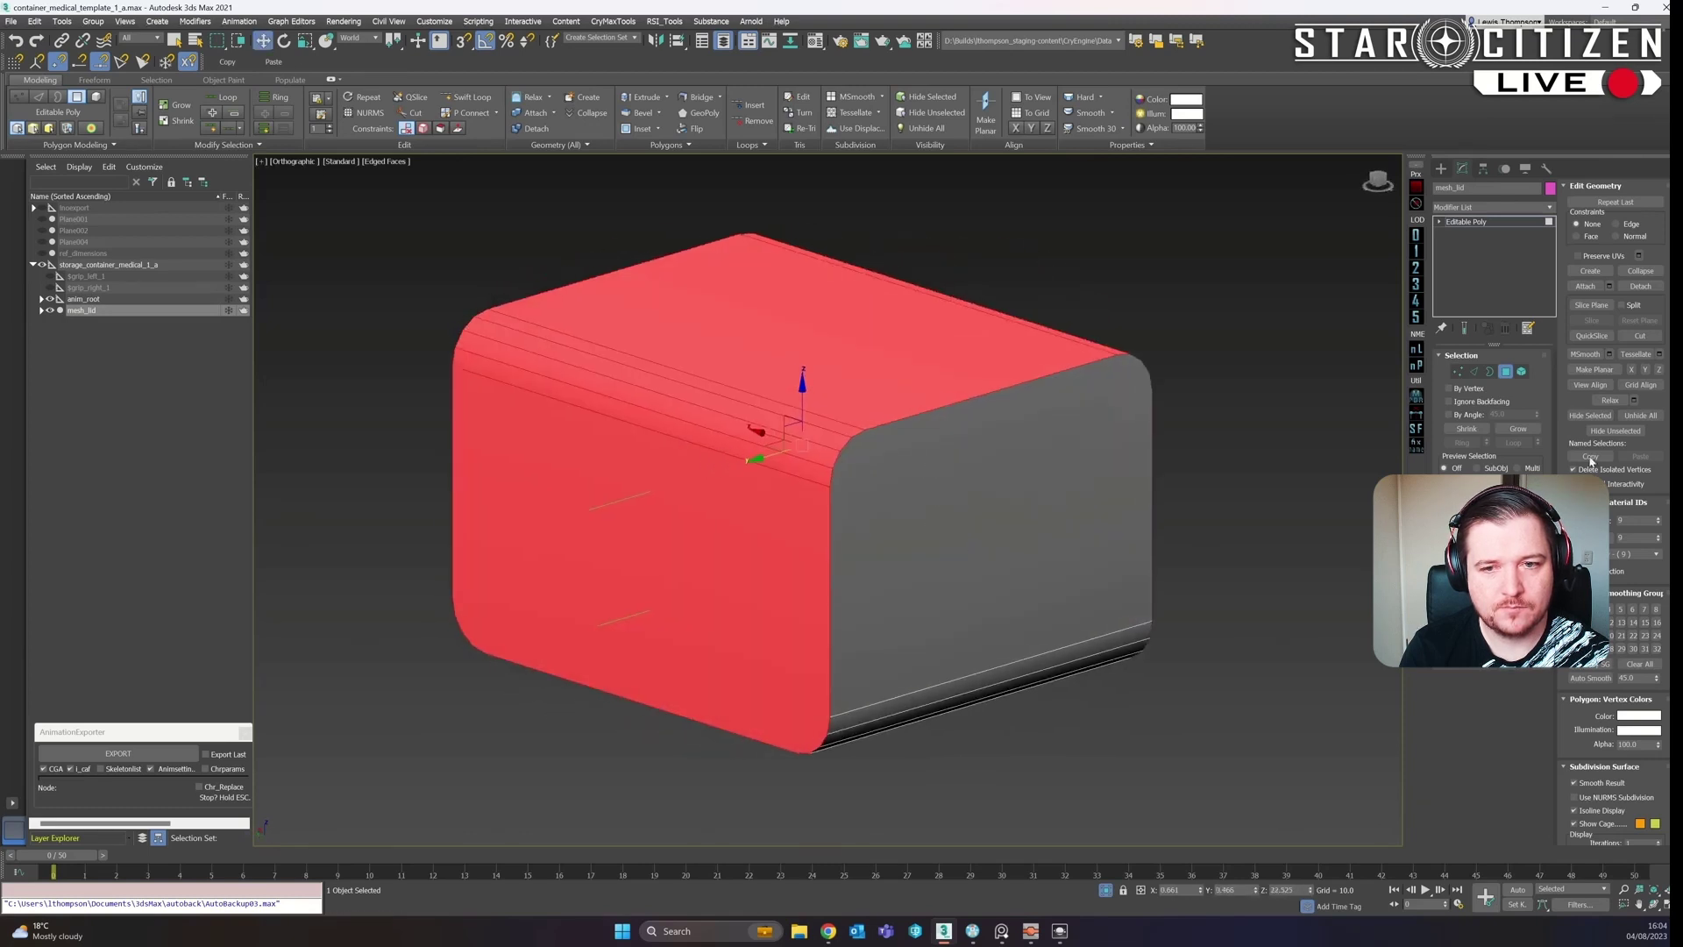
Extrude the selected polygon band outward along its local normals by a height of 5.0
{"action": "key", "text": "shift+e"}
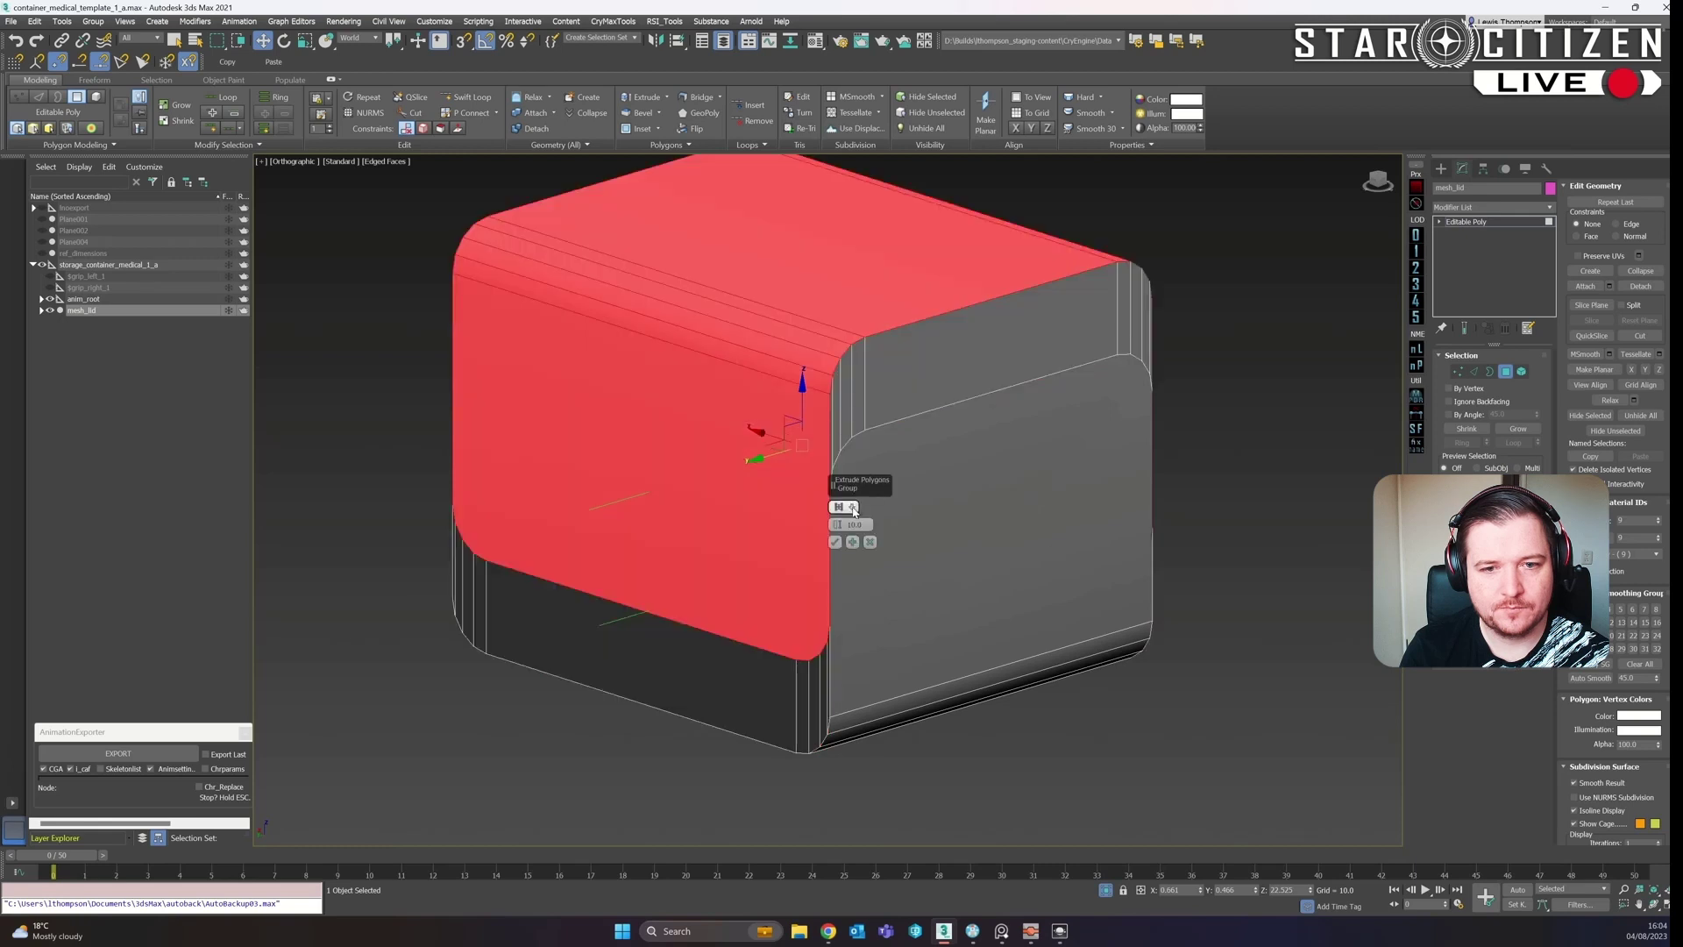
{"action": "double_click", "coordinate": [867, 524]}
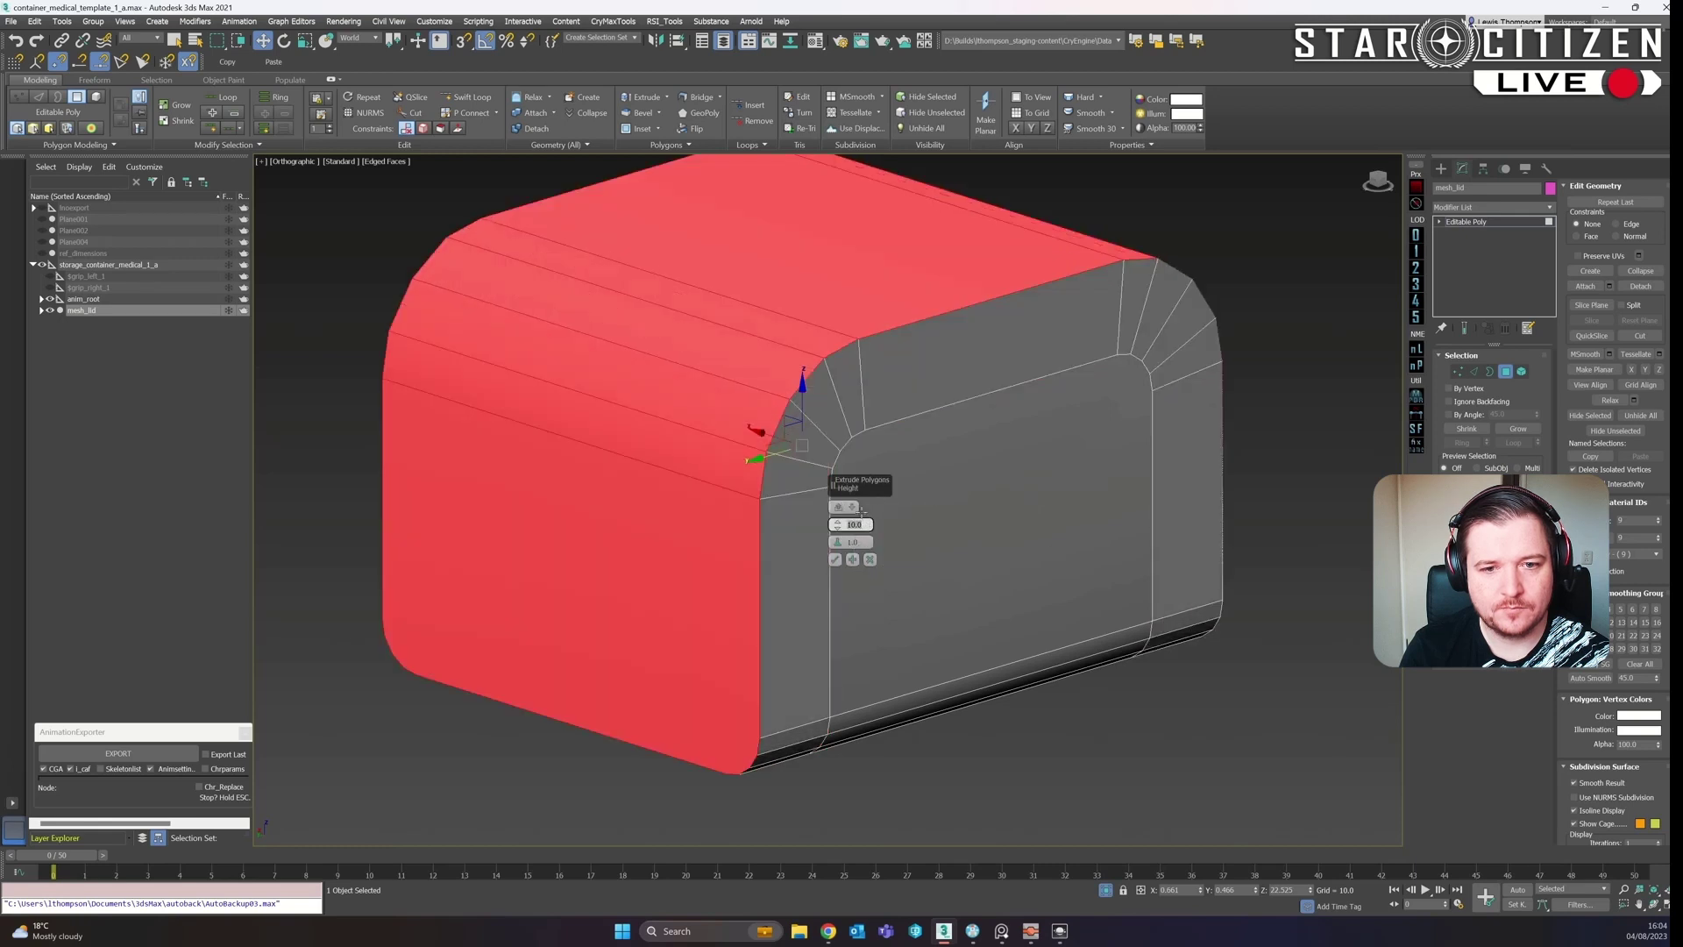
{"action": "type", "text": "5"}
{"action": "key", "text": "Return"}
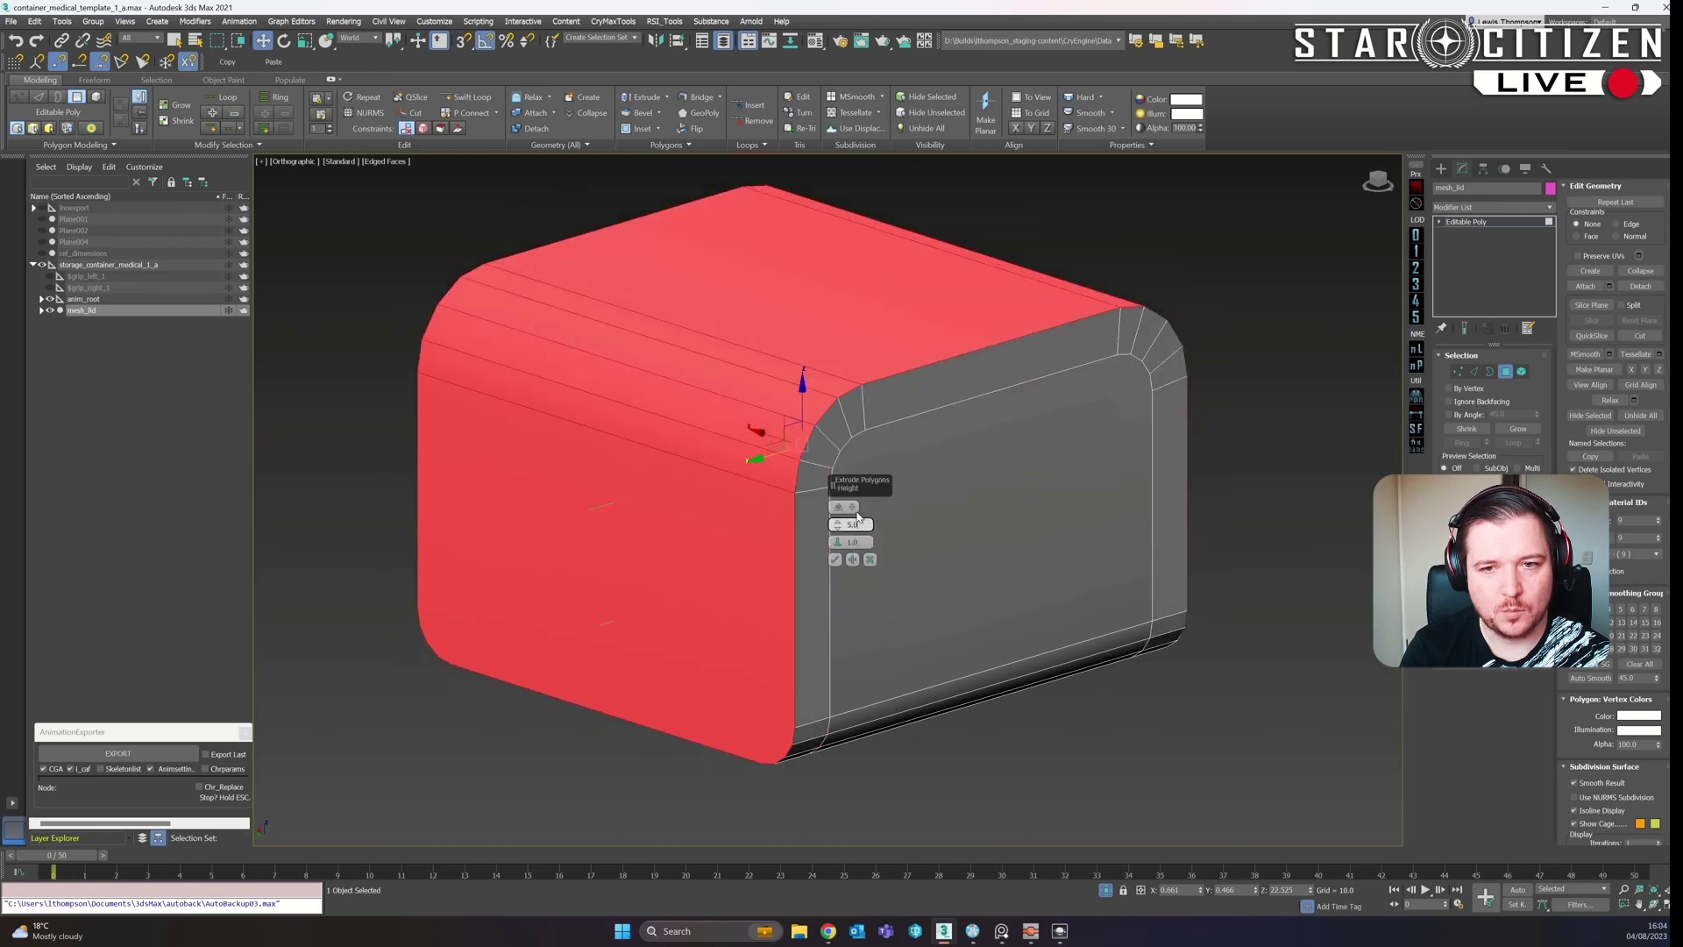
{"action": "left_click", "coordinate": [835, 559]}
{"action": "key", "text": "ctrl+a"}
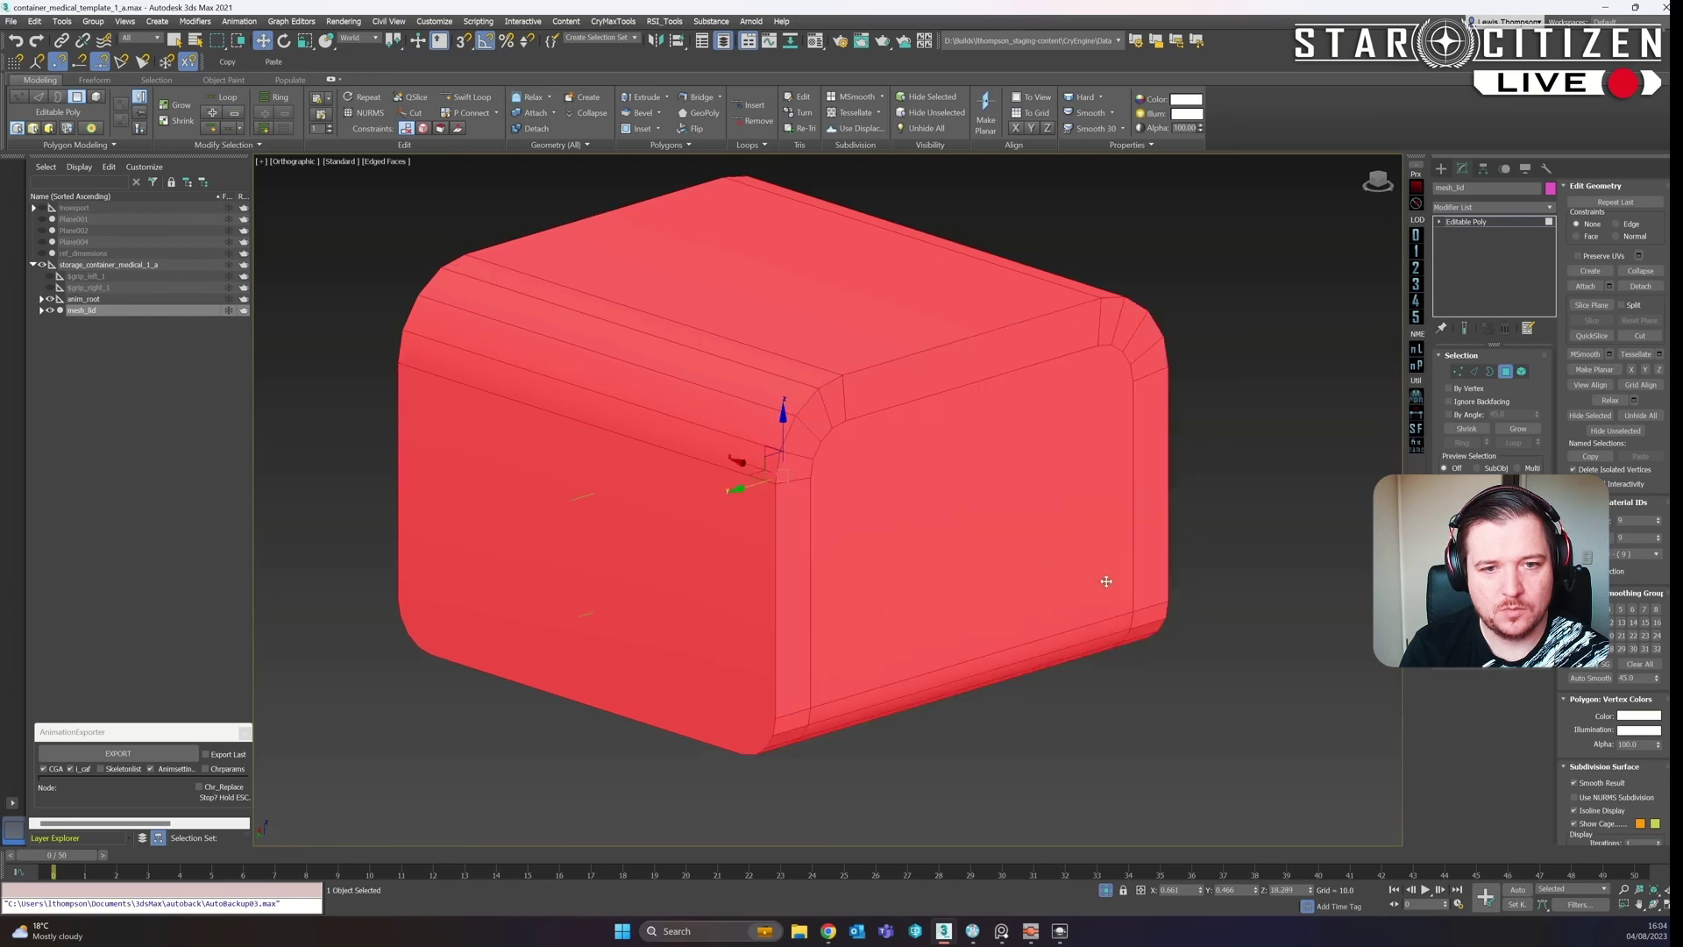
{"action": "left_click", "coordinate": [1270, 695]}
{"action": "key", "text": "ctrl+a"}
{"action": "middle_click_drag", "start_coordinate": [1003, 533], "coordinate": [881, 553]}
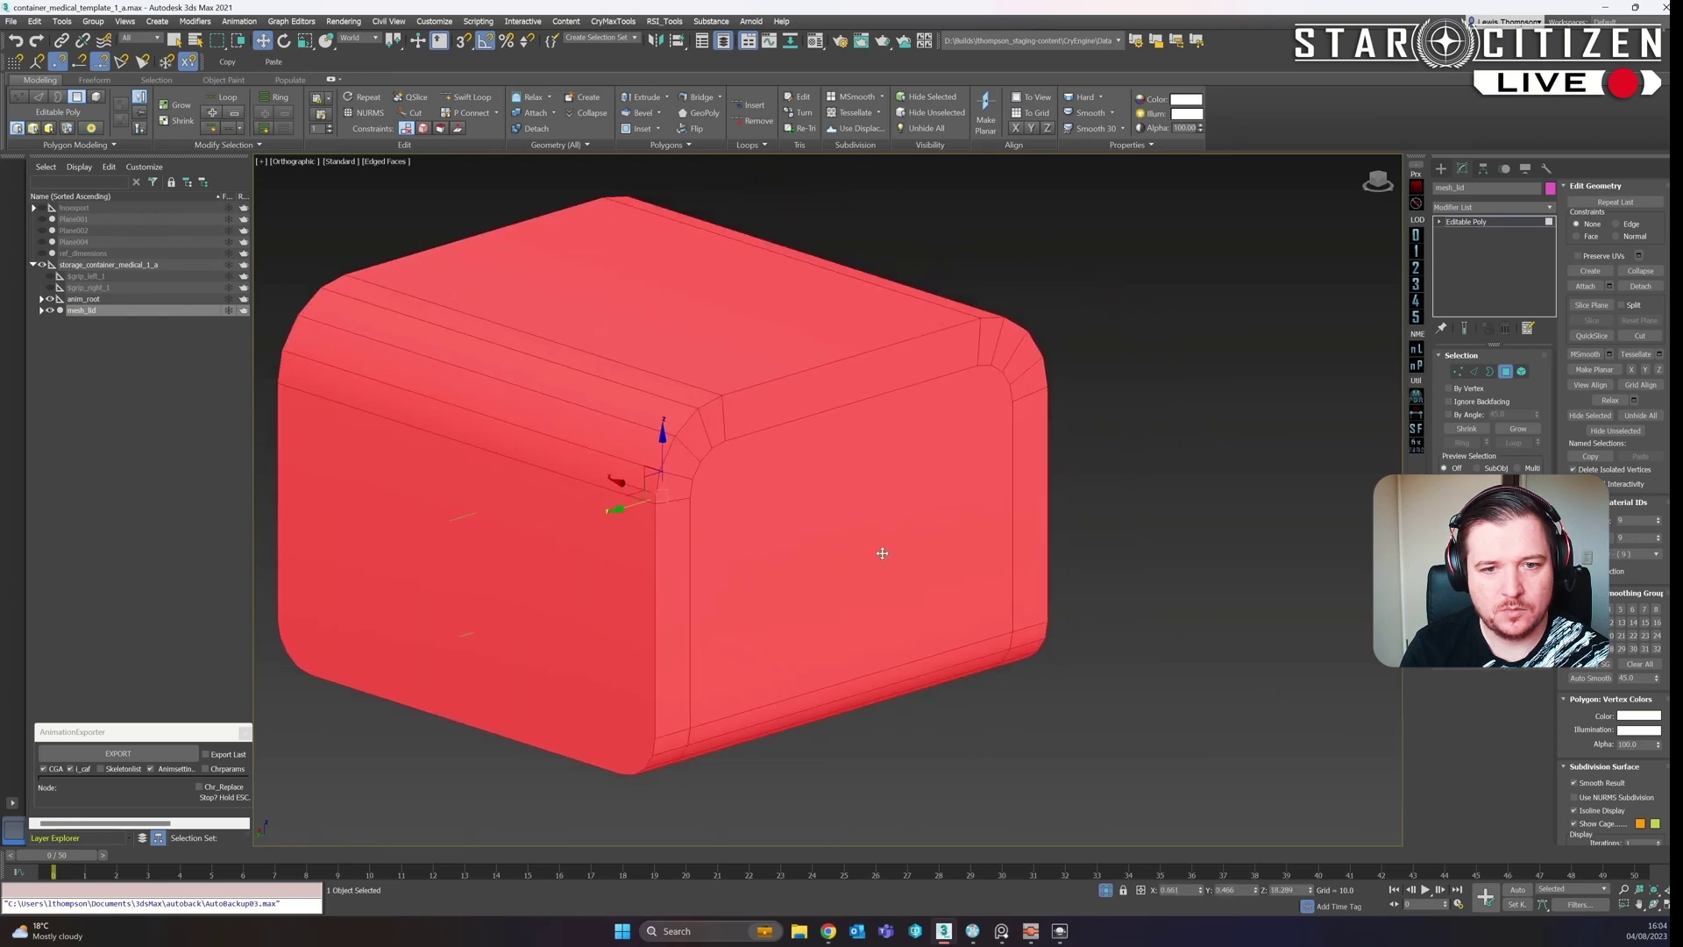
{"action": "left_click", "coordinate": [1181, 582]}
Select the extruded shell's outer polygons across the top and down the rounded upper corners
{"action": "left_click", "coordinate": [638, 405]}
{"action": "key", "text": "q"}
{"action": "left_click", "coordinate": [623, 448], "text": "ctrl"}
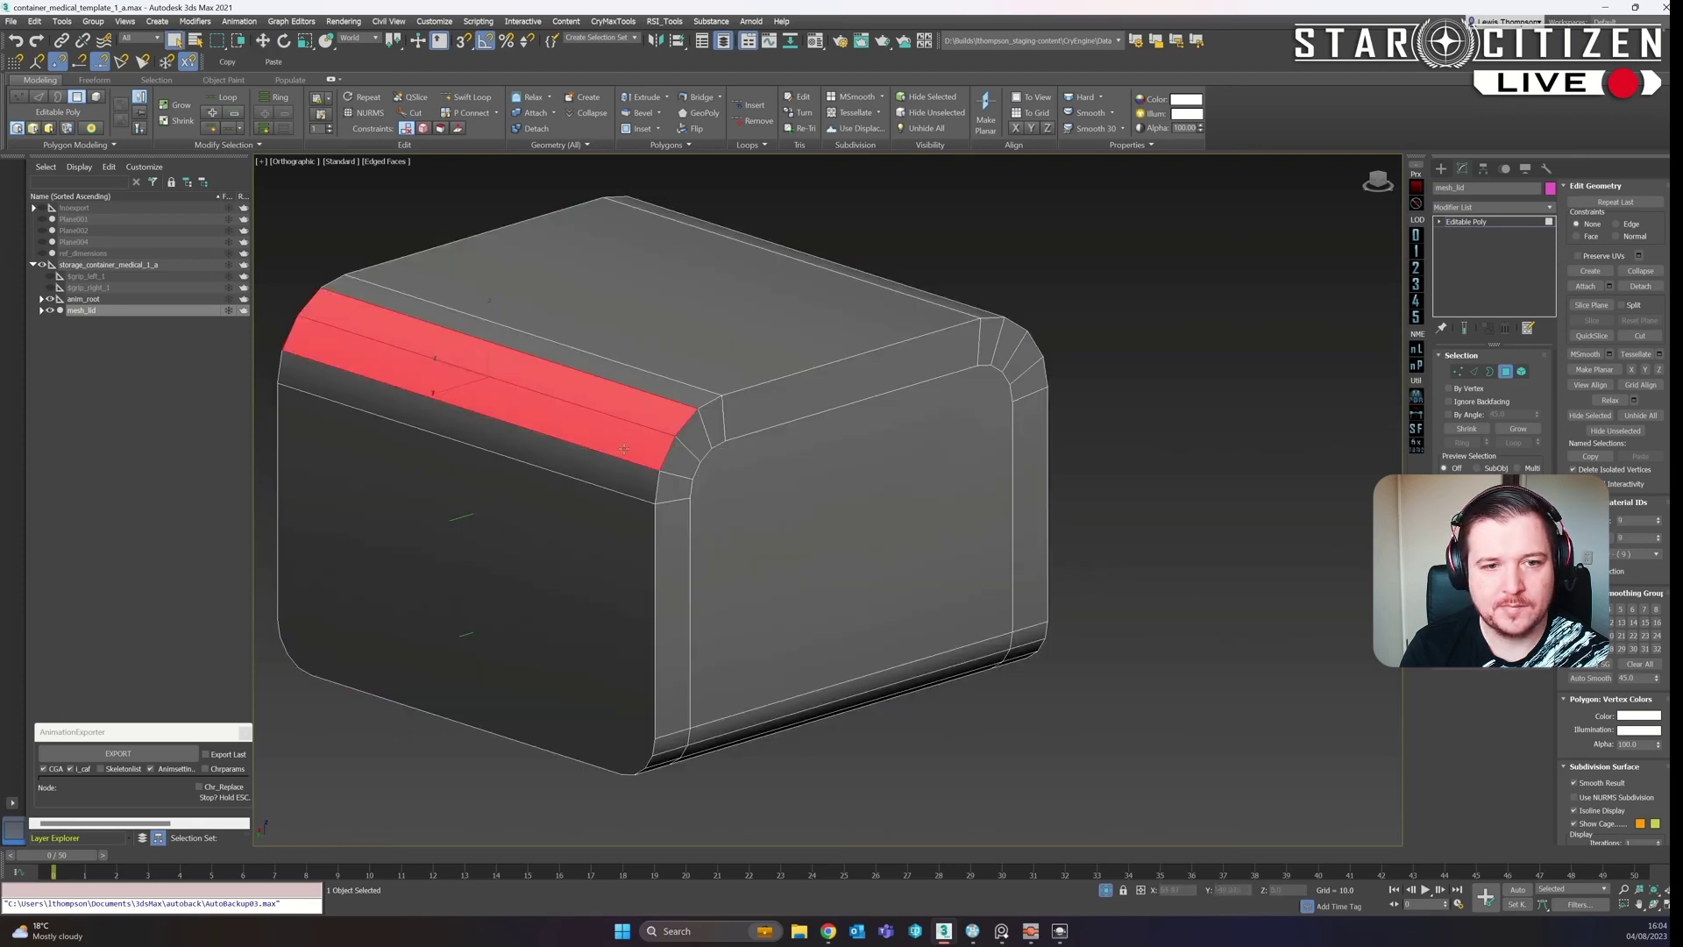
{"action": "left_click", "coordinate": [621, 475], "text": "ctrl"}
{"action": "left_click", "coordinate": [615, 508], "text": "ctrl"}
{"action": "left_click", "coordinate": [649, 382], "text": "ctrl"}
{"action": "left_click", "coordinate": [688, 346], "text": "ctrl"}
{"action": "middle_click_drag", "start_coordinate": [1064, 340], "coordinate": [960, 435], "text": "alt"}
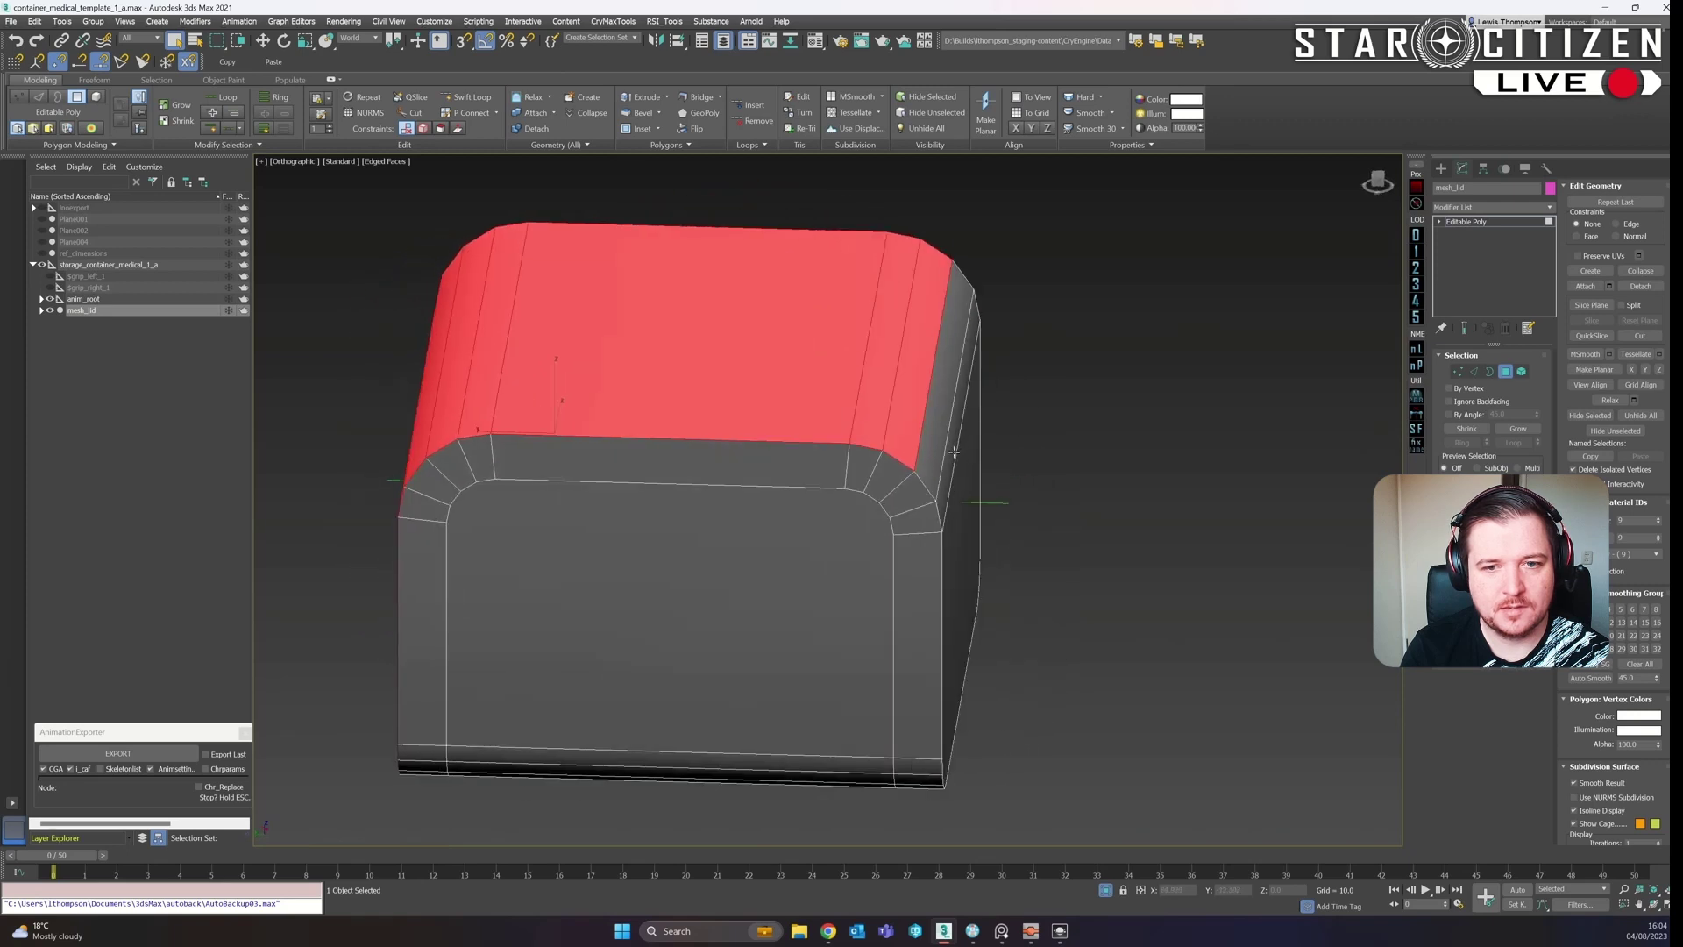
{"action": "left_click", "coordinate": [958, 447], "text": "ctrl"}
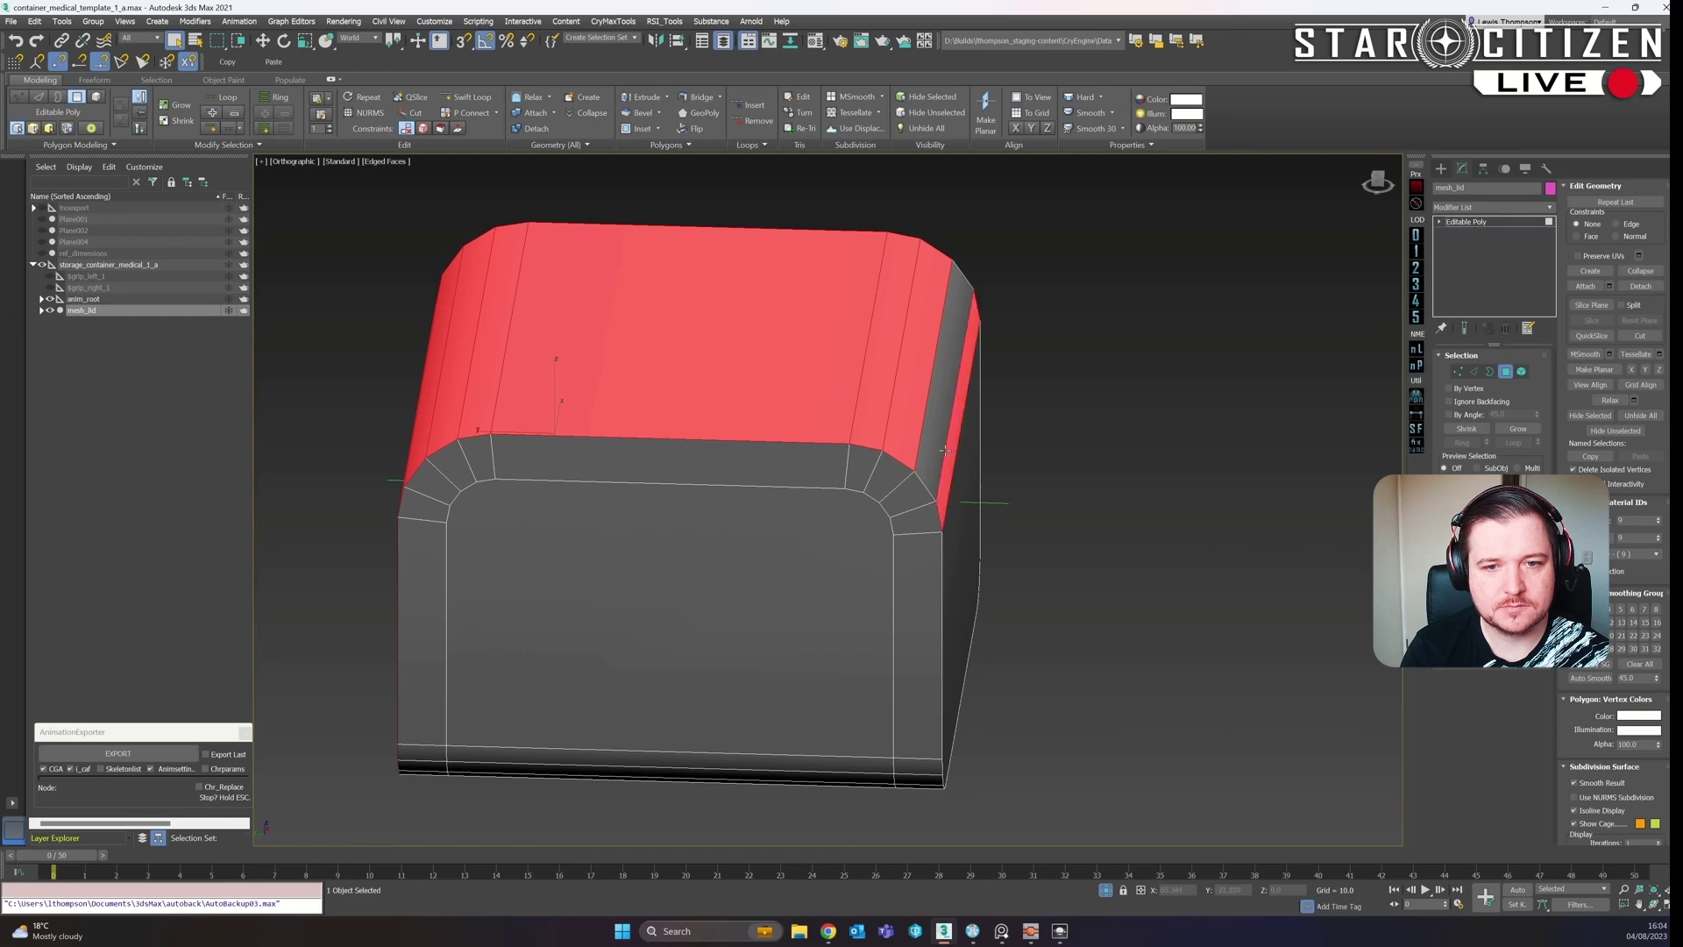
{"action": "left_click", "coordinate": [952, 480], "text": "ctrl"}
{"action": "middle_click_drag", "start_coordinate": [963, 501], "coordinate": [1007, 495], "text": "alt"}
{"action": "left_click", "coordinate": [968, 535]}
Switch the mesh to vertex level and unhide the ref_dimensions reference object
{"action": "middle_click_drag", "start_coordinate": [887, 707], "coordinate": [908, 699], "text": "alt"}
{"action": "scroll", "coordinate": [909, 699], "scroll_direction": "down", "scroll_amount": 6}
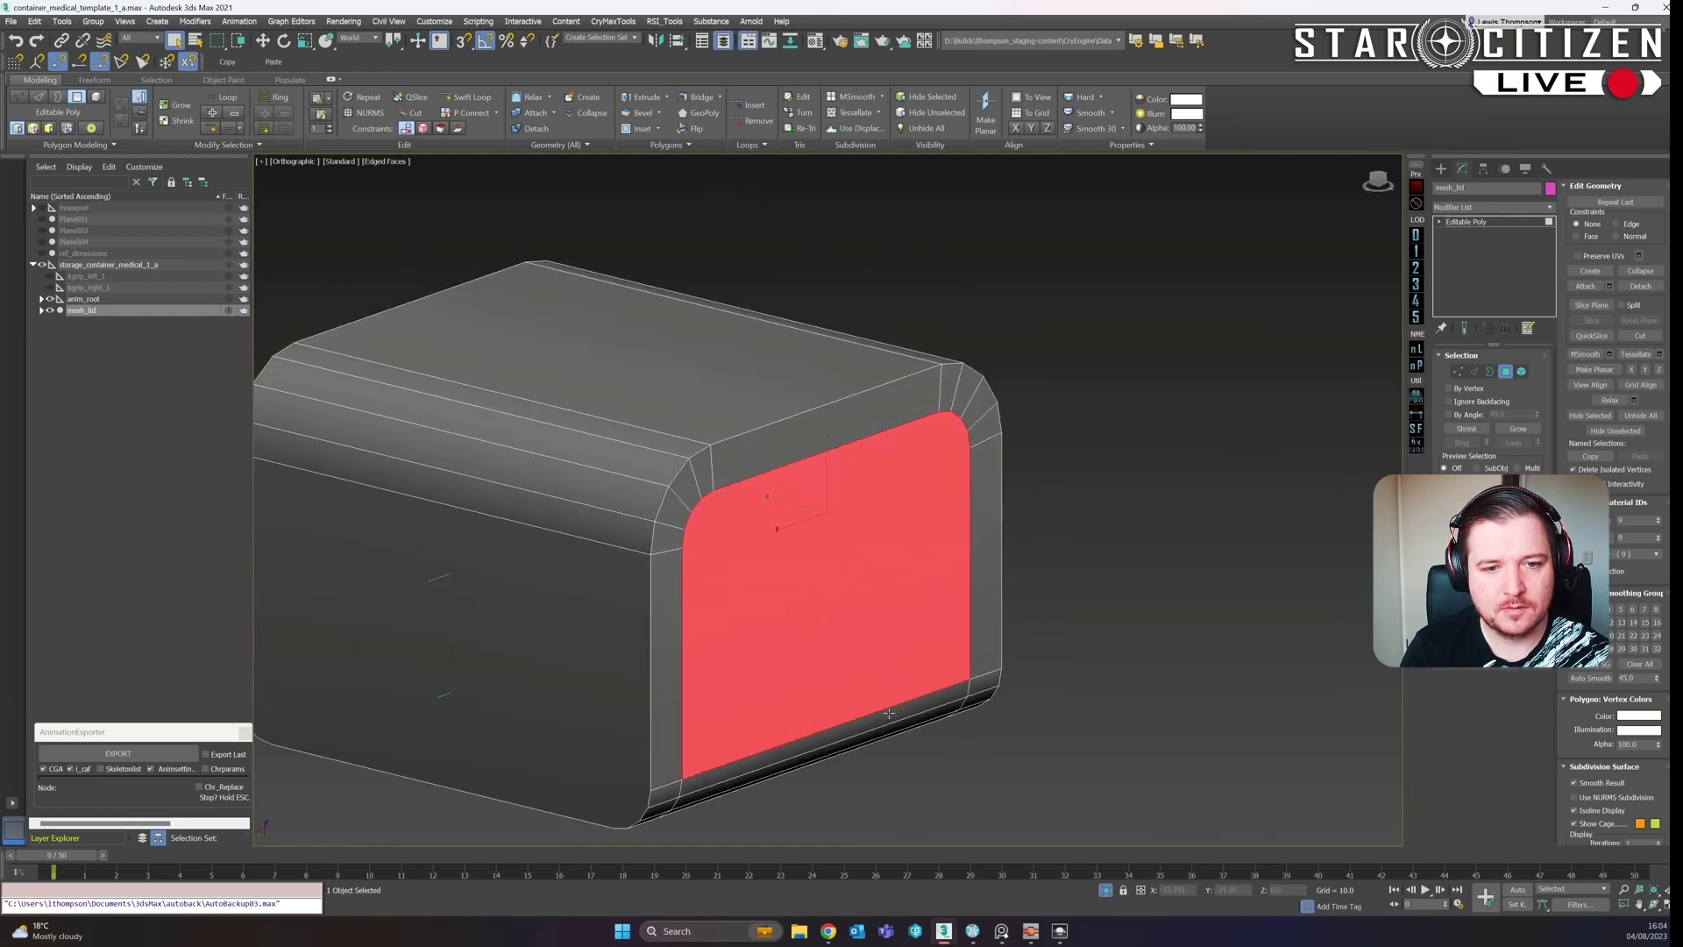
{"action": "key", "text": "1"}
{"action": "middle_click_drag", "start_coordinate": [836, 554], "coordinate": [819, 553], "text": "alt"}
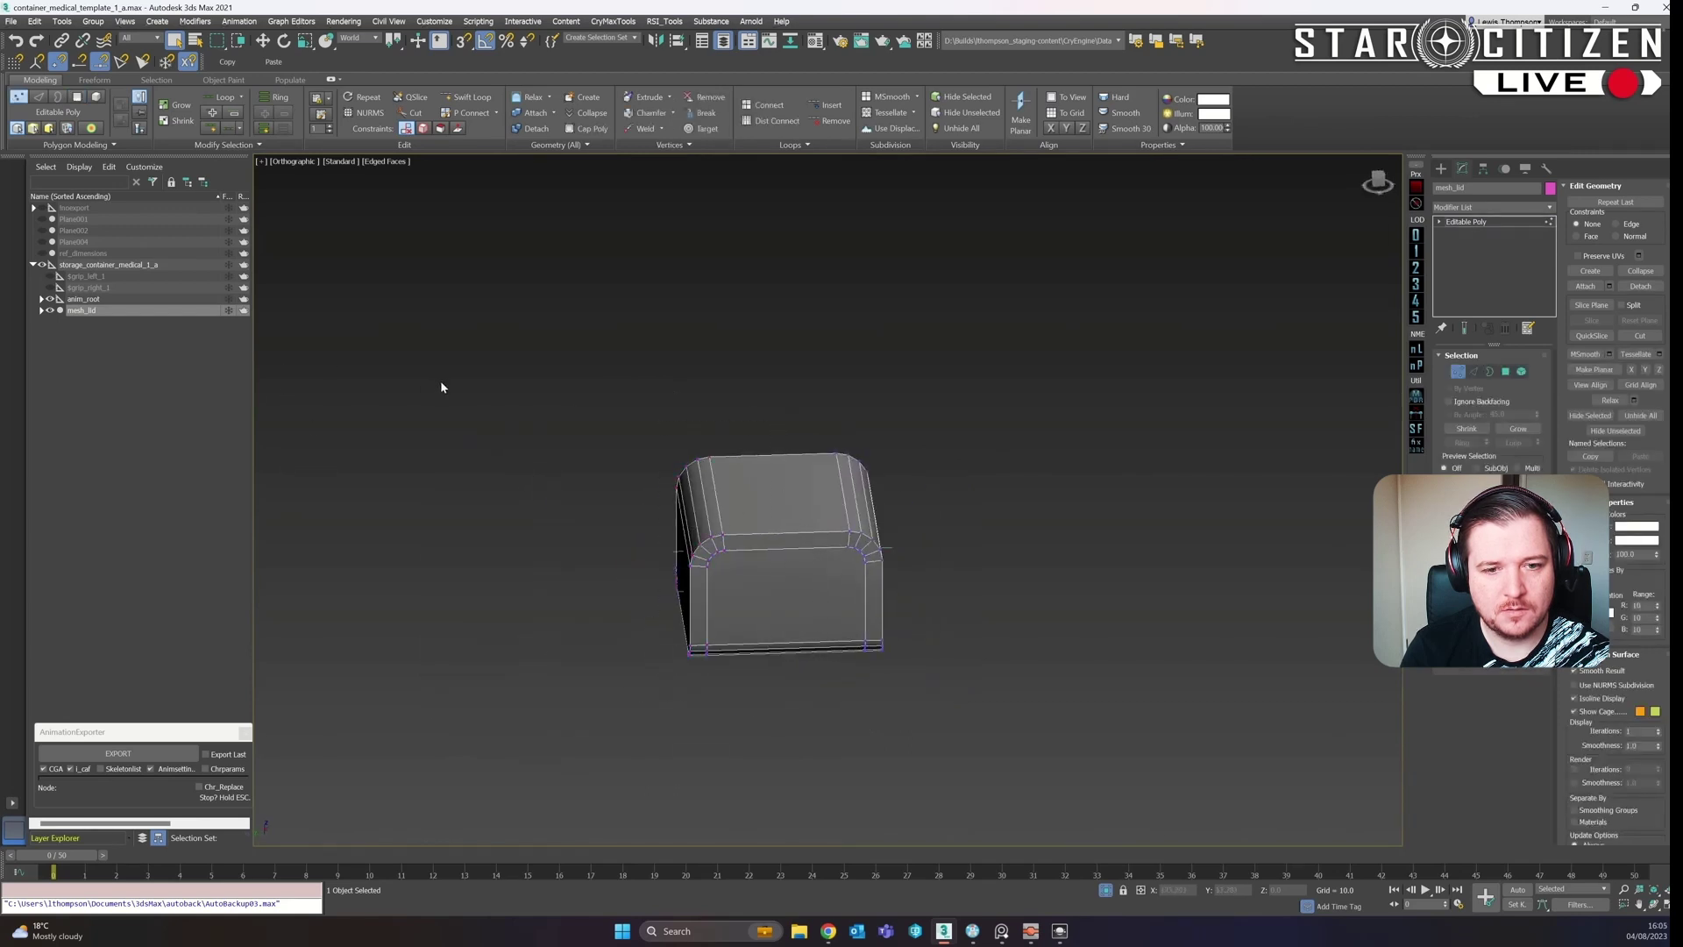
{"action": "middle_click_drag", "start_coordinate": [441, 386], "coordinate": [476, 390], "text": "alt"}
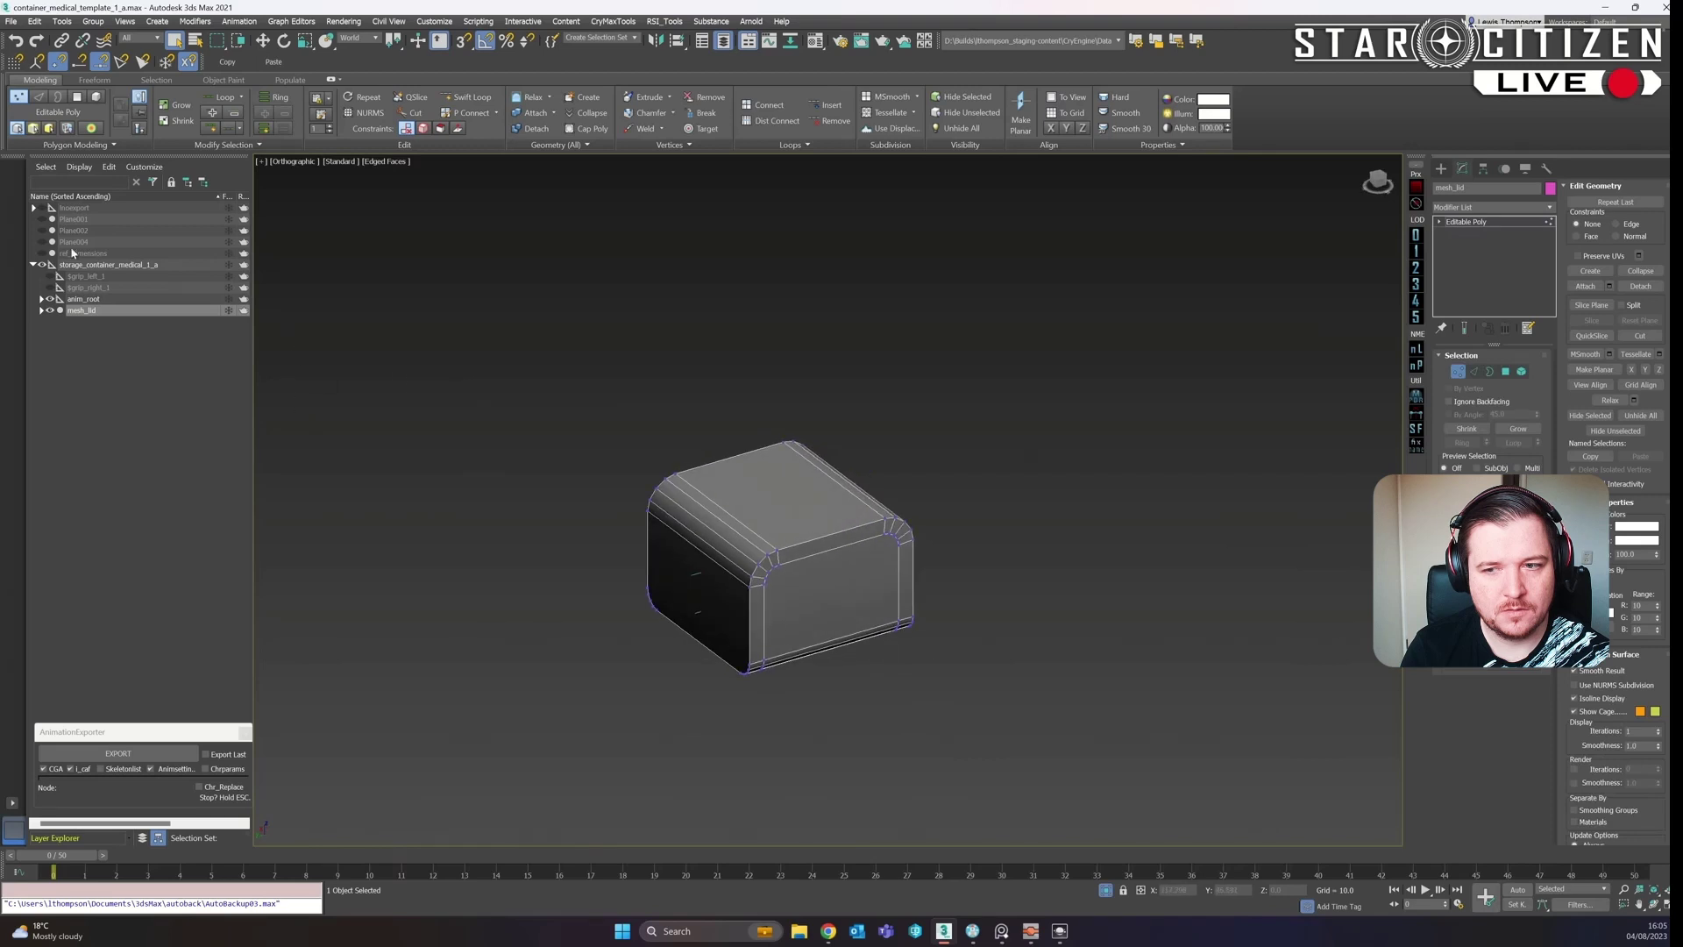
{"action": "left_click", "coordinate": [41, 253]}
{"action": "middle_click_drag", "start_coordinate": [843, 473], "coordinate": [691, 442], "text": "alt"}
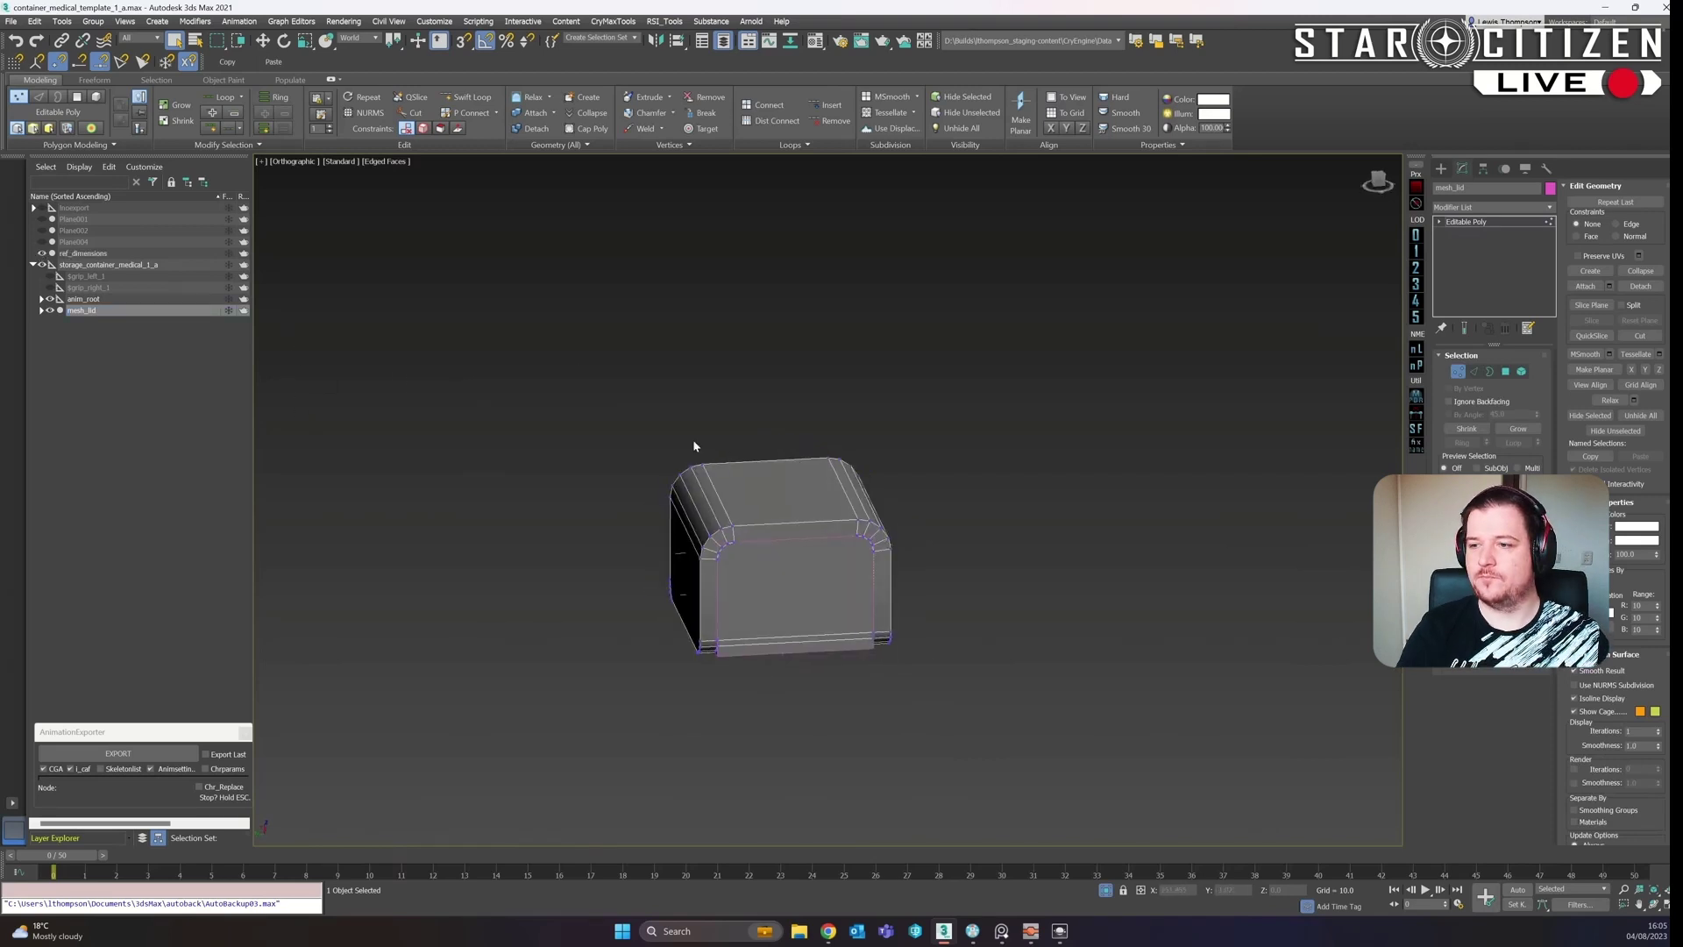